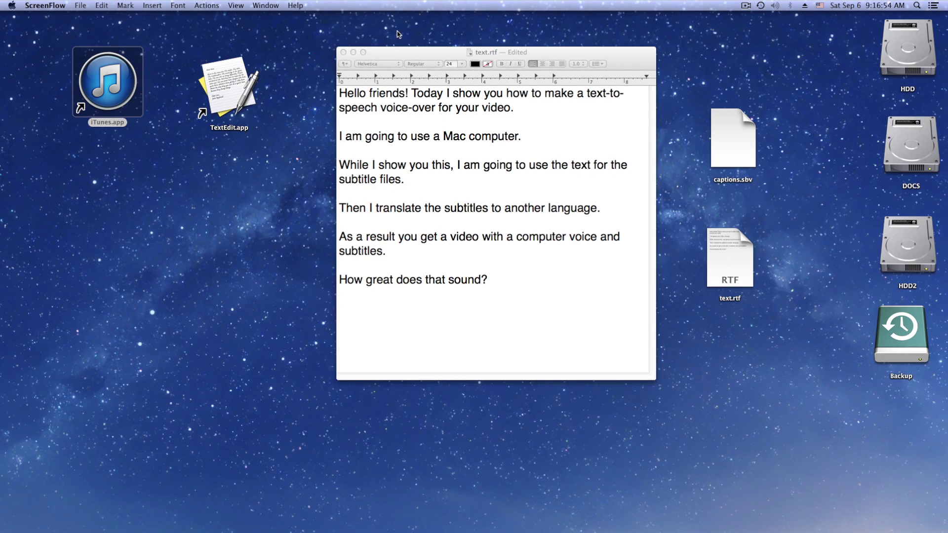
Save text.rtf and open the Services preferences from TextEdit's Services menu.
{"action": "left_click", "coordinate": [391, 48]}
{"action": "key", "text": "super+s"}
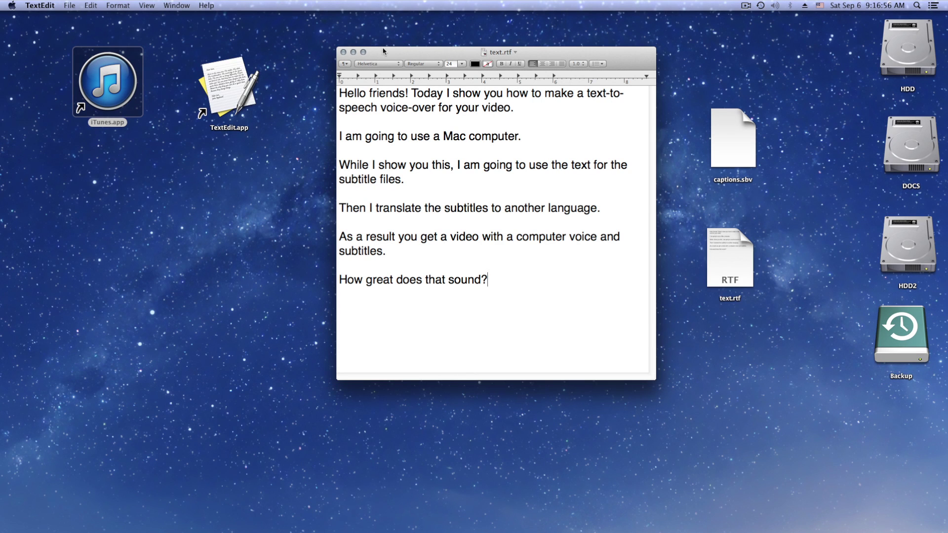
{"action": "left_click", "coordinate": [49, 7]}
{"action": "mouse_move", "coordinate": [85, 49]}
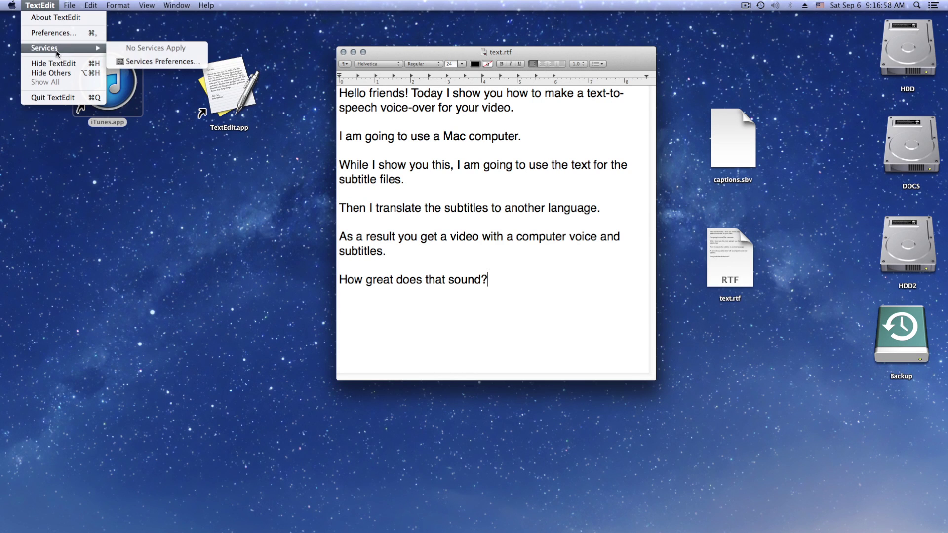
{"action": "left_click", "coordinate": [145, 61]}
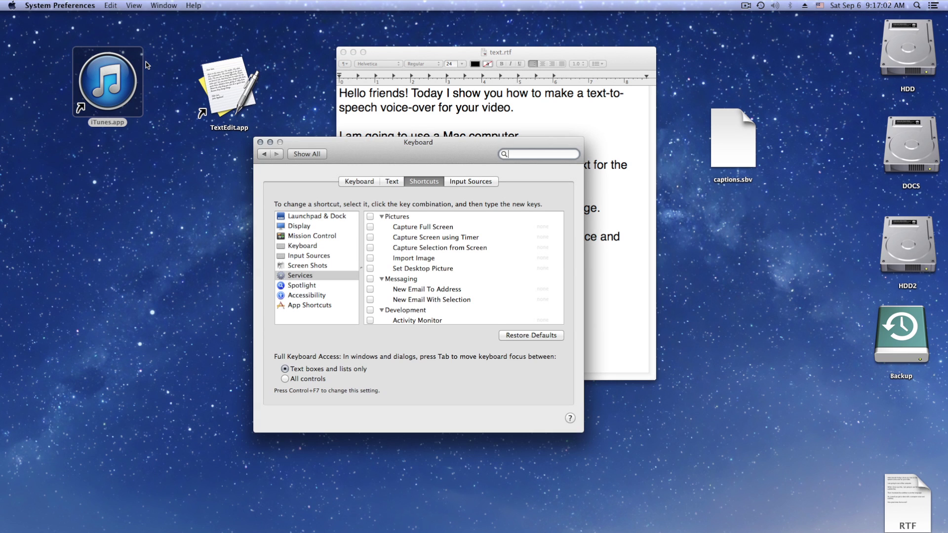
Assign the shortcut ^⌥⌘S to Add to iTunes as a Spoken Track, then close Keyboard settings.
{"action": "scroll", "coordinate": [431, 265], "scroll_direction": "down", "scroll_amount": 5}
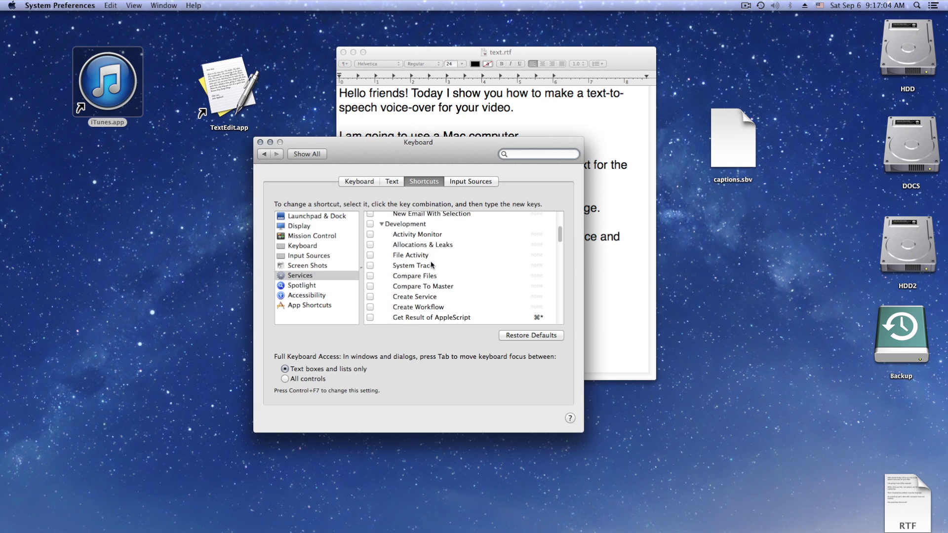
{"action": "scroll", "coordinate": [431, 265], "scroll_direction": "down", "scroll_amount": 10}
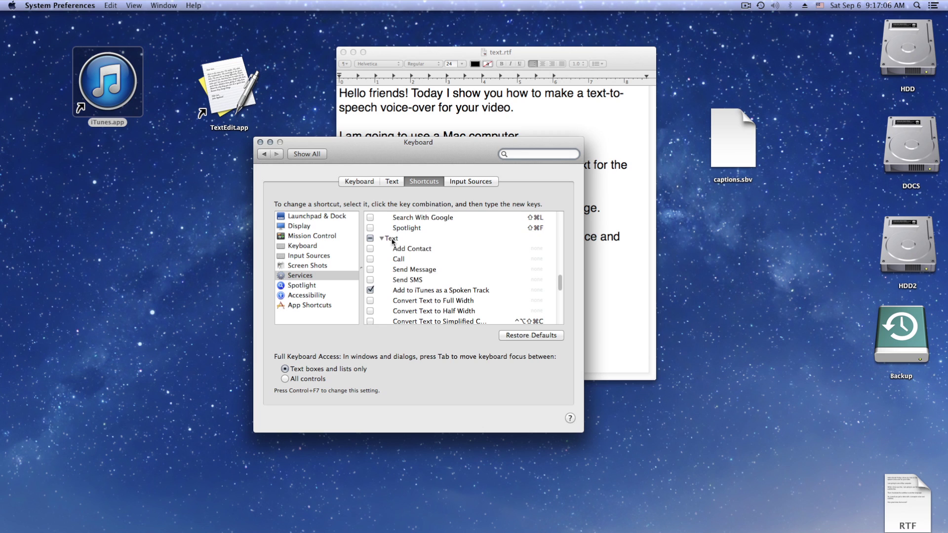
{"action": "scroll", "coordinate": [395, 247], "scroll_direction": "down", "scroll_amount": 3}
{"action": "left_click", "coordinate": [370, 258]}
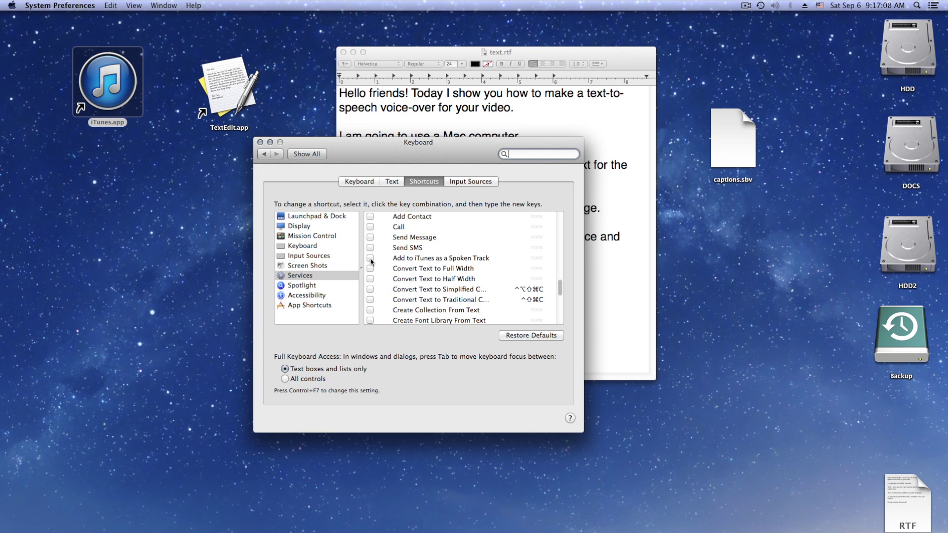
{"action": "left_click", "coordinate": [539, 260]}
{"action": "left_click", "coordinate": [528, 258]}
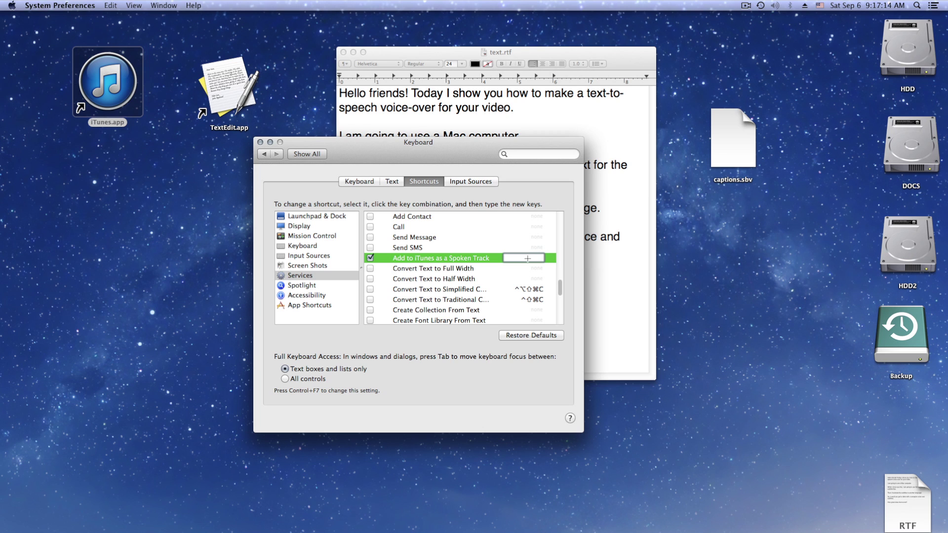
{"action": "key", "text": "ctrl+alt+super+s"}
{"action": "left_click", "coordinate": [260, 142]}
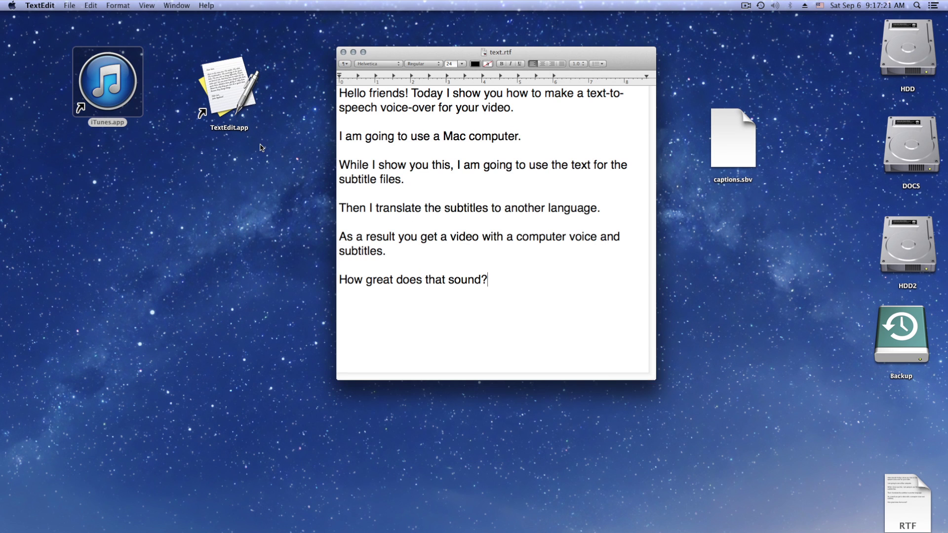
Quit TextEdit, reopen text.rtf from the desktop and select its first paragraph.
{"action": "left_click", "coordinate": [44, 6]}
{"action": "left_click", "coordinate": [50, 98]}
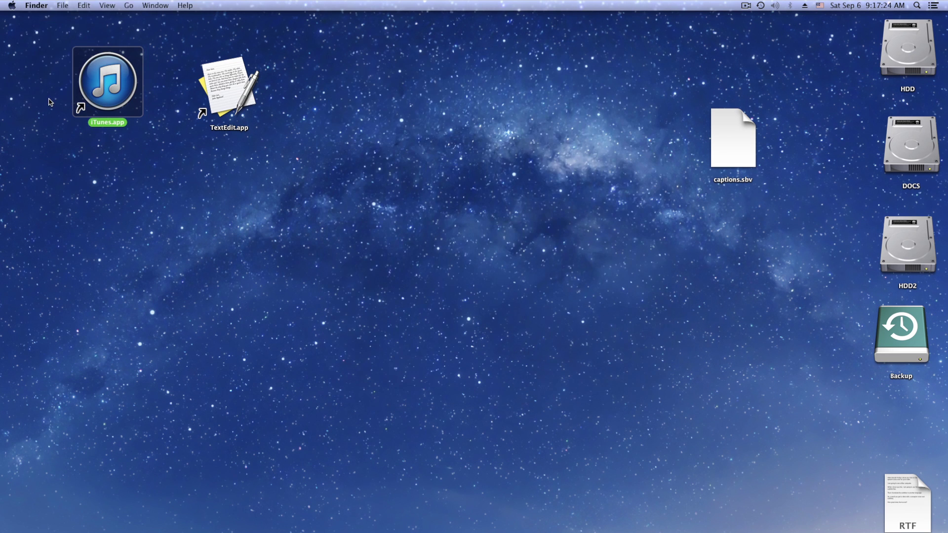
{"action": "left_click_drag", "start_coordinate": [913, 522], "coordinate": [559, 127]}
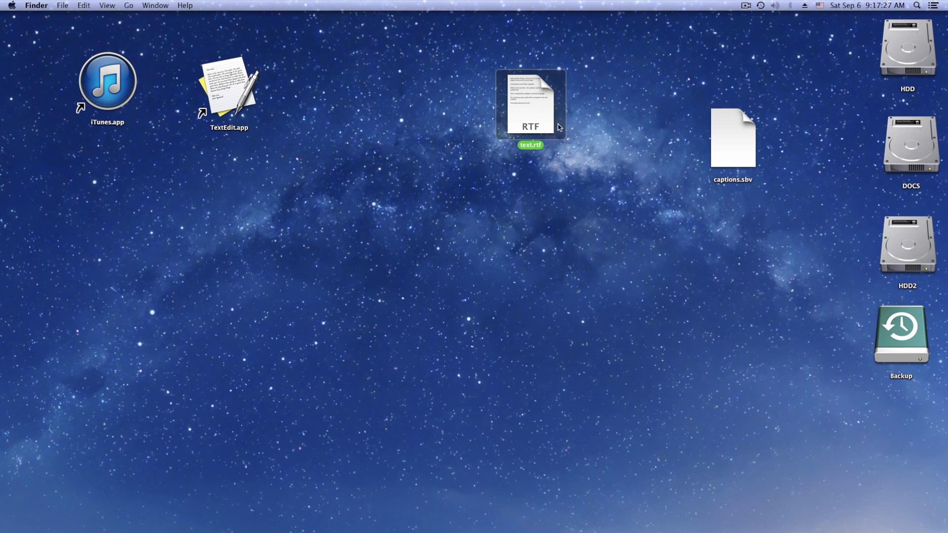
{"action": "double_click", "coordinate": [533, 112]}
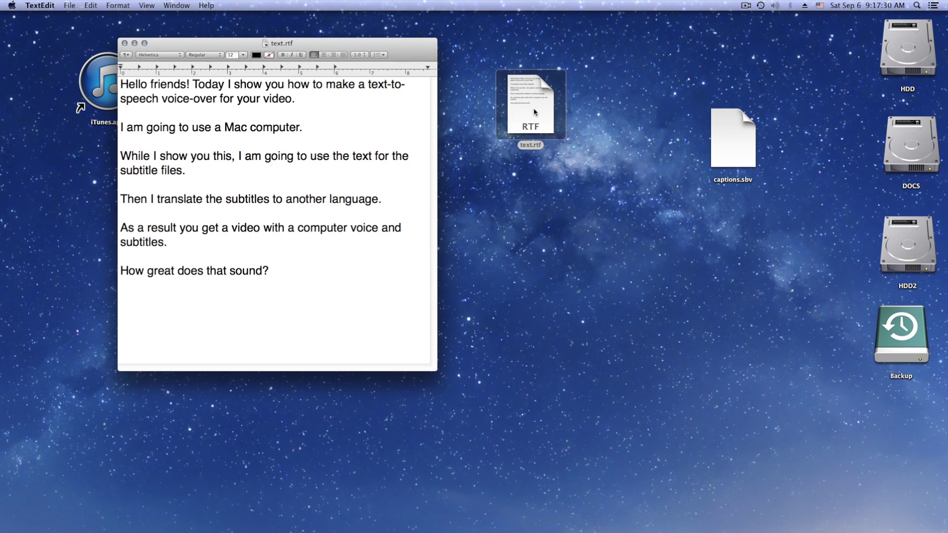
{"action": "left_click_drag", "start_coordinate": [352, 45], "coordinate": [597, 49]}
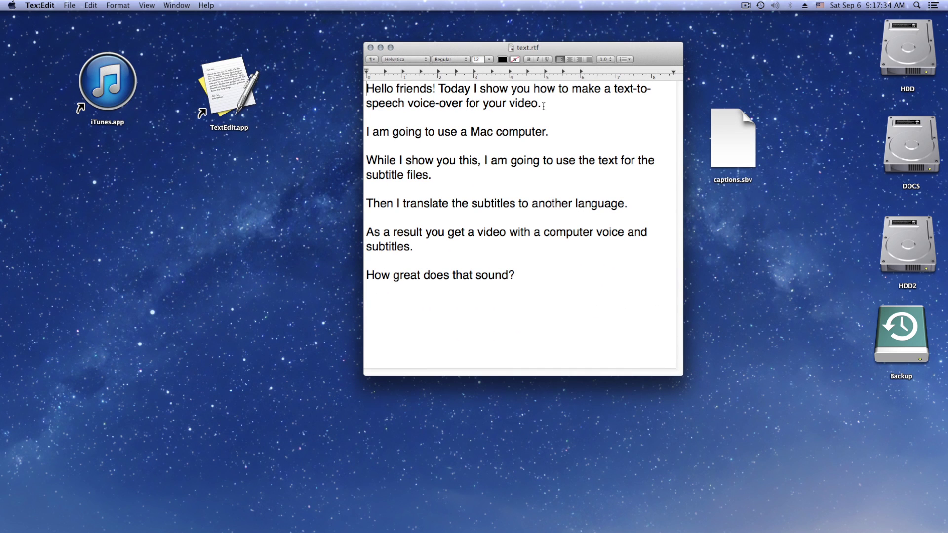
{"action": "left_click_drag", "start_coordinate": [543, 105], "coordinate": [364, 92]}
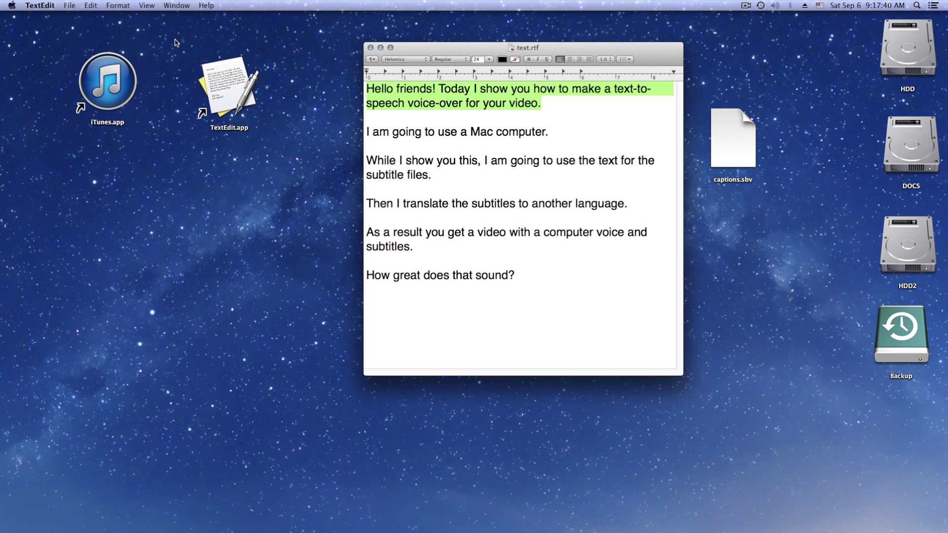
Convert the first paragraph into a spoken iTunes track named txt1.
{"action": "left_click", "coordinate": [42, 6]}
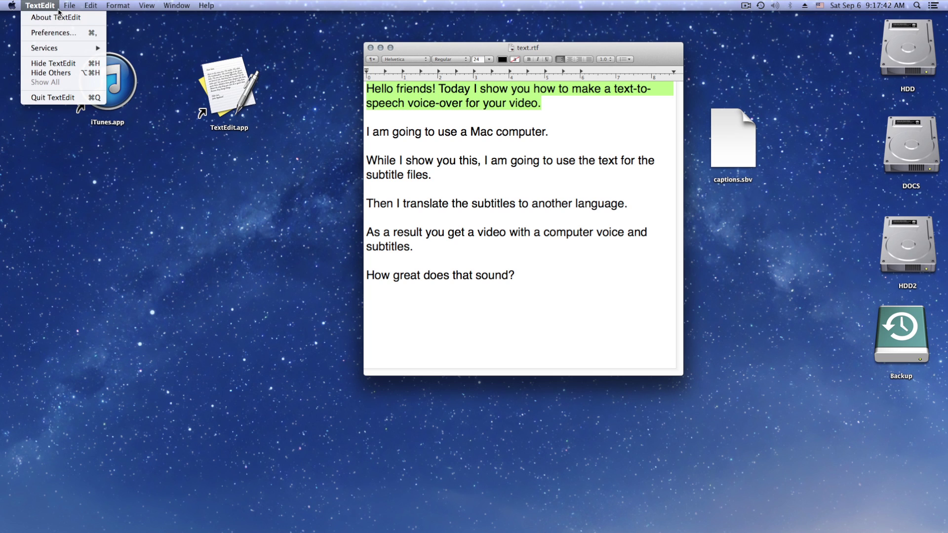
{"action": "mouse_move", "coordinate": [53, 52]}
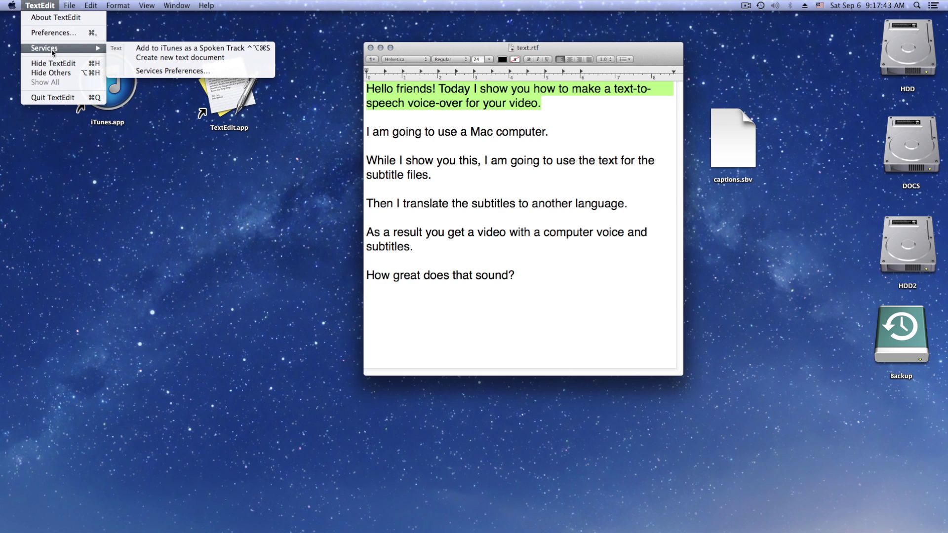
{"action": "left_click", "coordinate": [166, 50]}
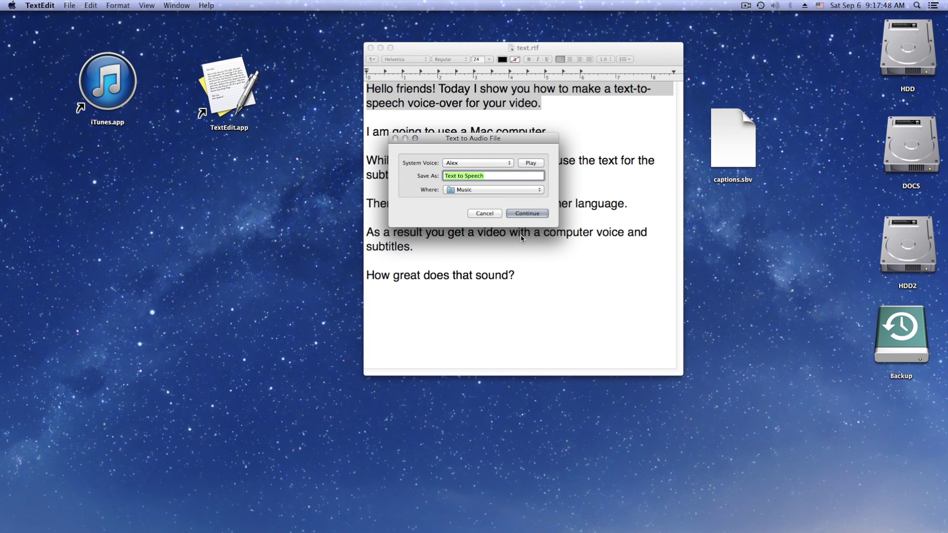
{"action": "type", "text": "txt1"}
{"action": "left_click", "coordinate": [527, 214]}
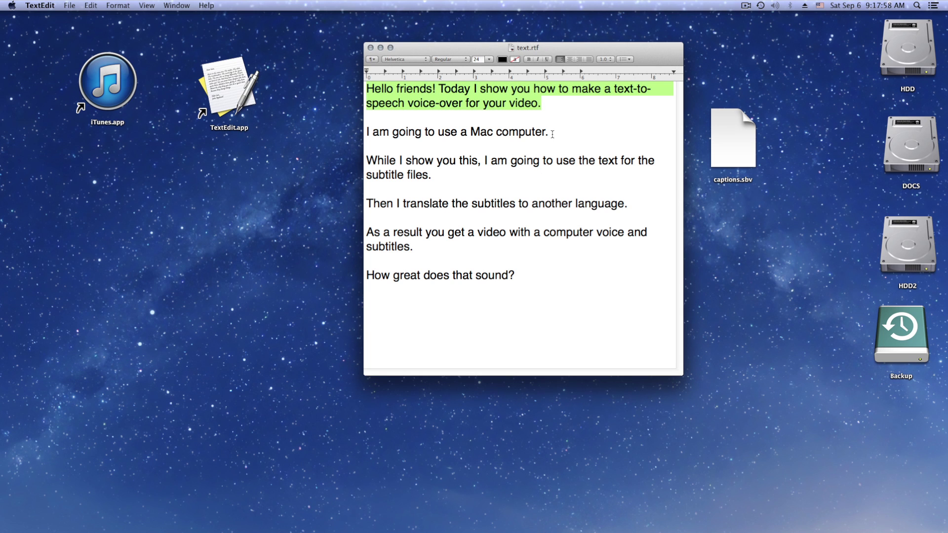
Turn the next paragraphs, through the Then I translate sentence, into spoken tracks txt2 and txt3.
{"action": "left_click_drag", "start_coordinate": [553, 133], "coordinate": [356, 137]}
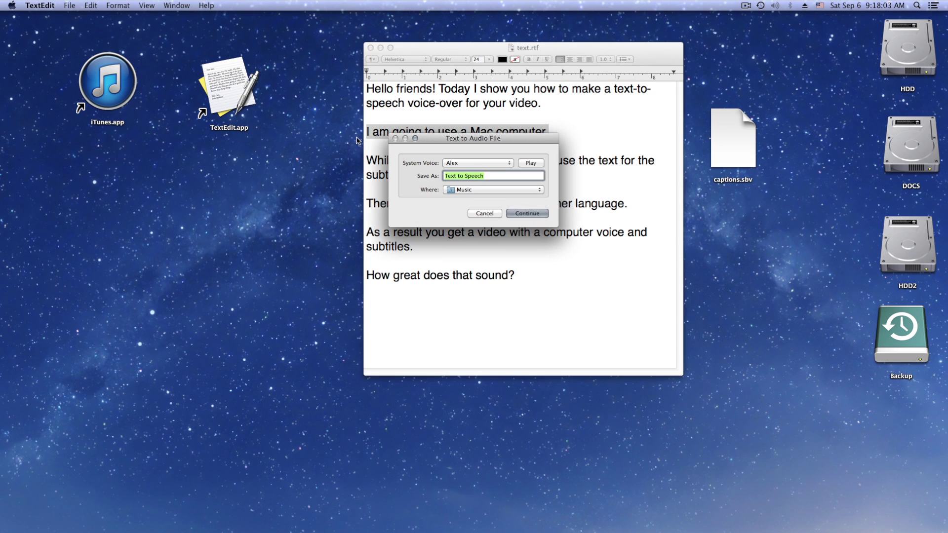
{"action": "type", "text": "txt2"}
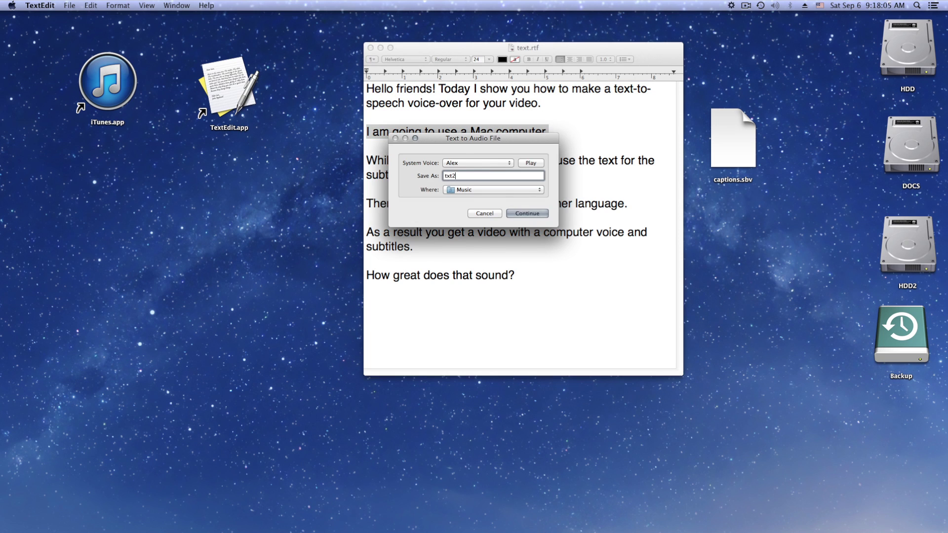
{"action": "key", "text": "Return"}
{"action": "left_click_drag", "start_coordinate": [432, 175], "coordinate": [368, 159]}
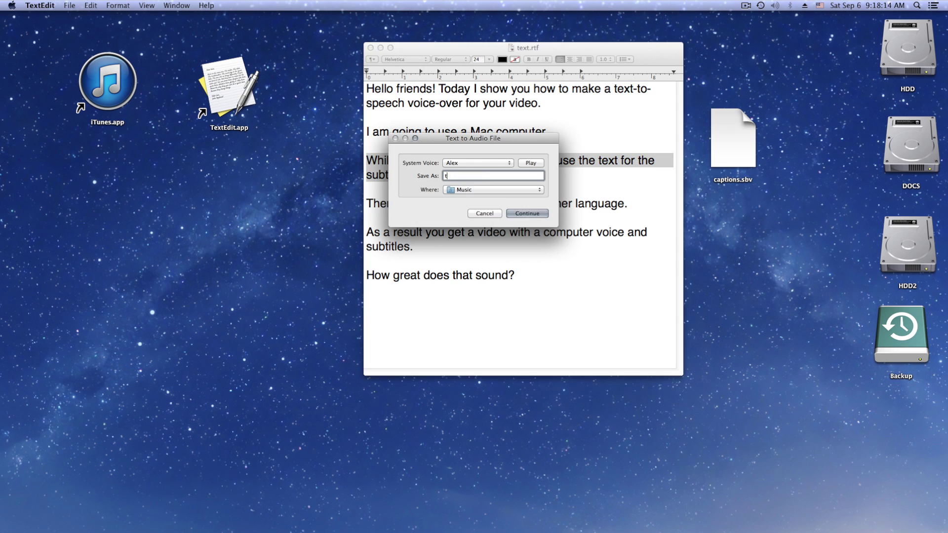
{"action": "key", "text": "Return"}
{"action": "left_click_drag", "start_coordinate": [628, 206], "coordinate": [367, 208]}
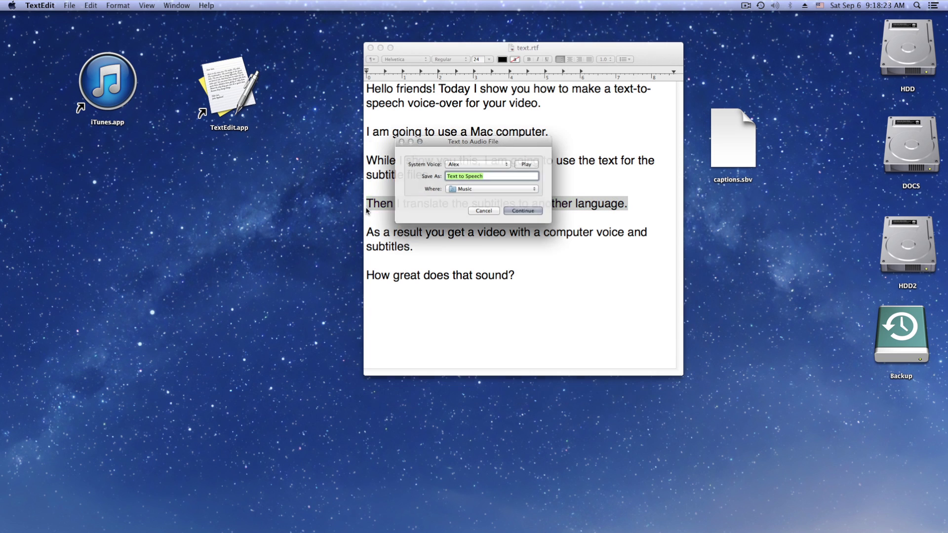
{"action": "type", "text": "txt3"}
{"action": "key", "text": "Return"}
Export the As a result paragraph and the last line as spoken tracks, including txt4.
{"action": "left_click", "coordinate": [416, 248]}
{"action": "left_click_drag", "start_coordinate": [416, 248], "coordinate": [366, 232]}
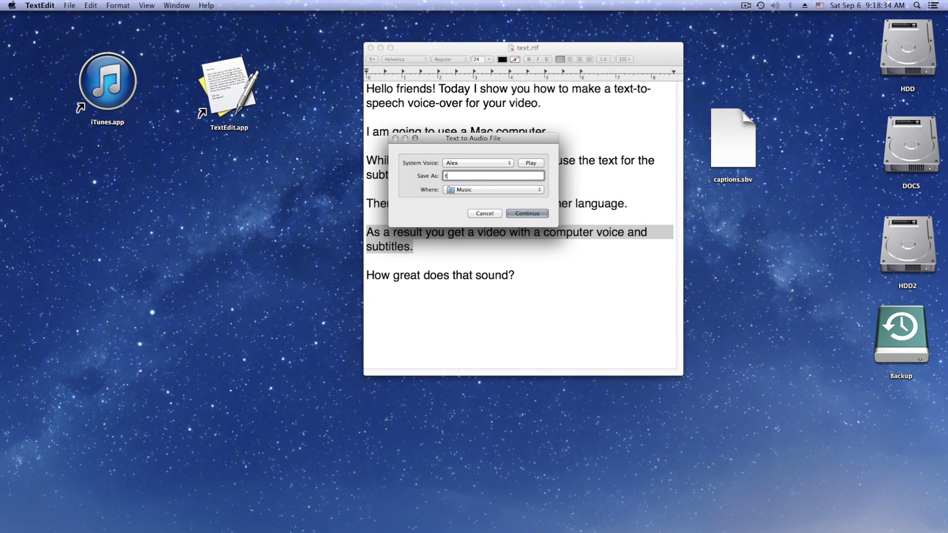
{"action": "key", "text": "Return"}
{"action": "left_click", "coordinate": [506, 283]}
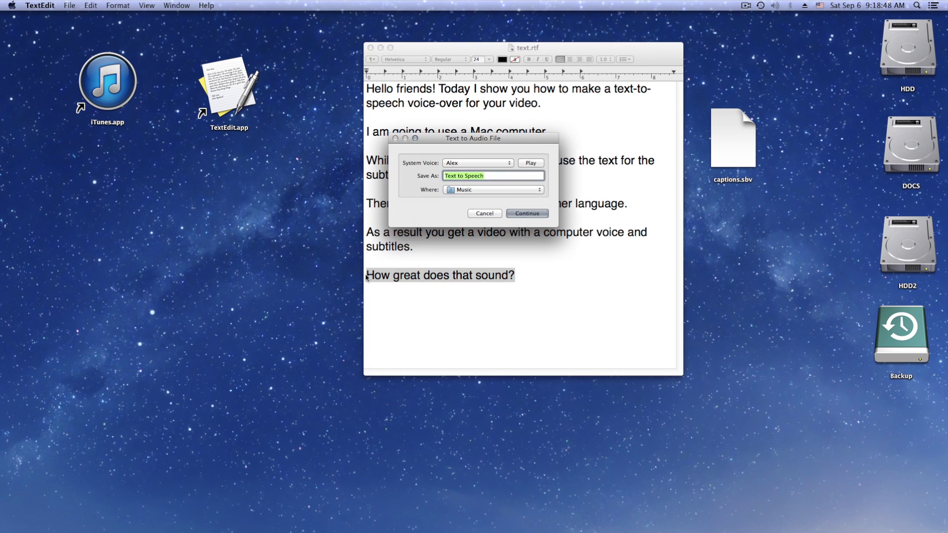
{"action": "type", "text": "txt4"}
{"action": "left_click", "coordinate": [528, 213]}
{"action": "left_click", "coordinate": [532, 285]}
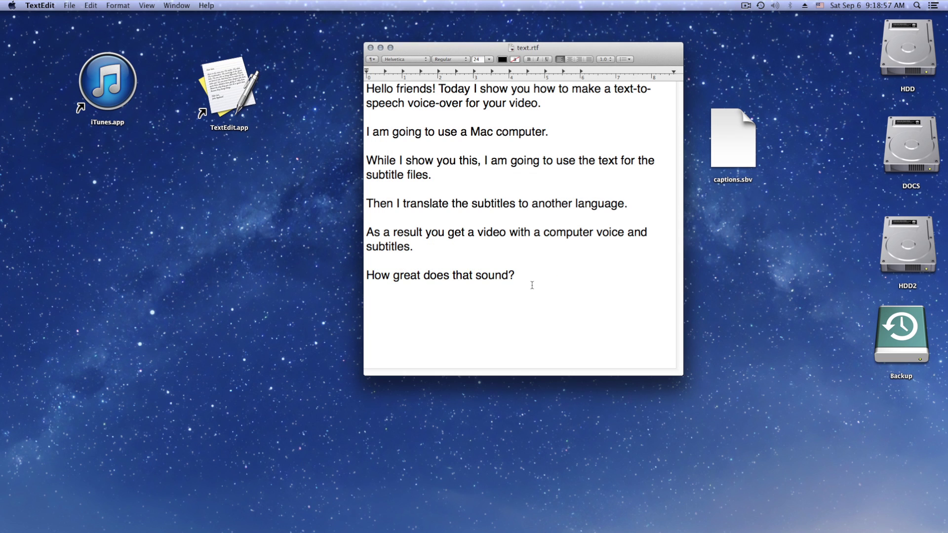
Search the iTunes library for 'txt' and play the txt1 spoken track.
{"action": "double_click", "coordinate": [115, 94]}
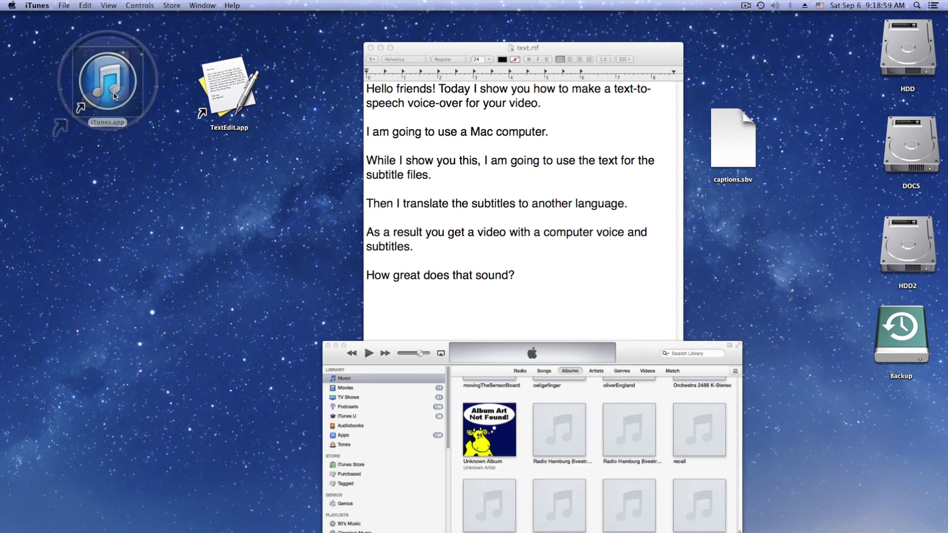
{"action": "left_click", "coordinate": [616, 287]}
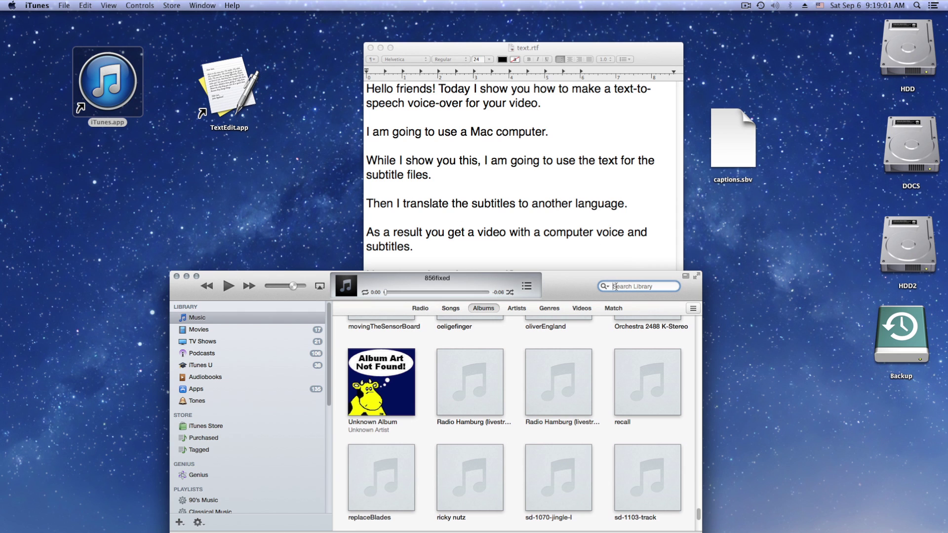
{"action": "type", "text": "txt"}
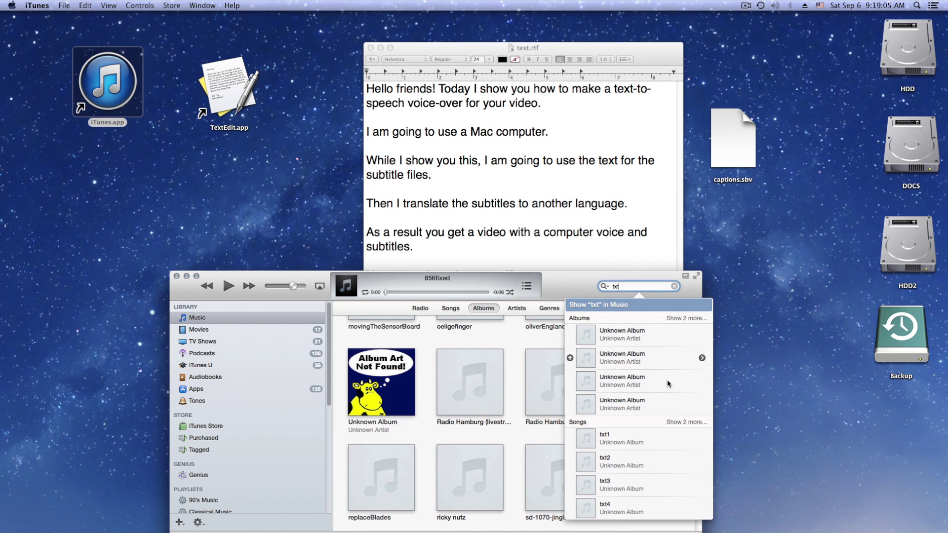
{"action": "mouse_move", "coordinate": [625, 440]}
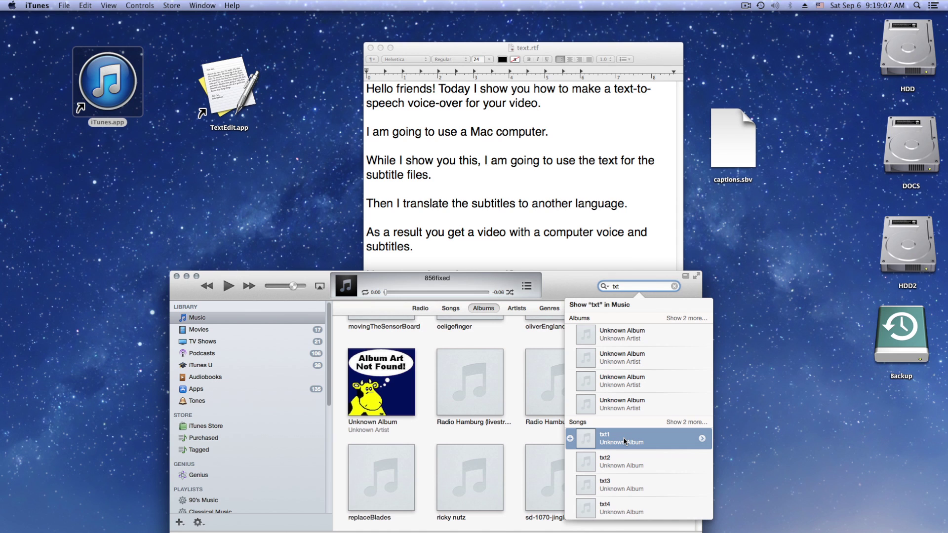
{"action": "left_click", "coordinate": [624, 440]}
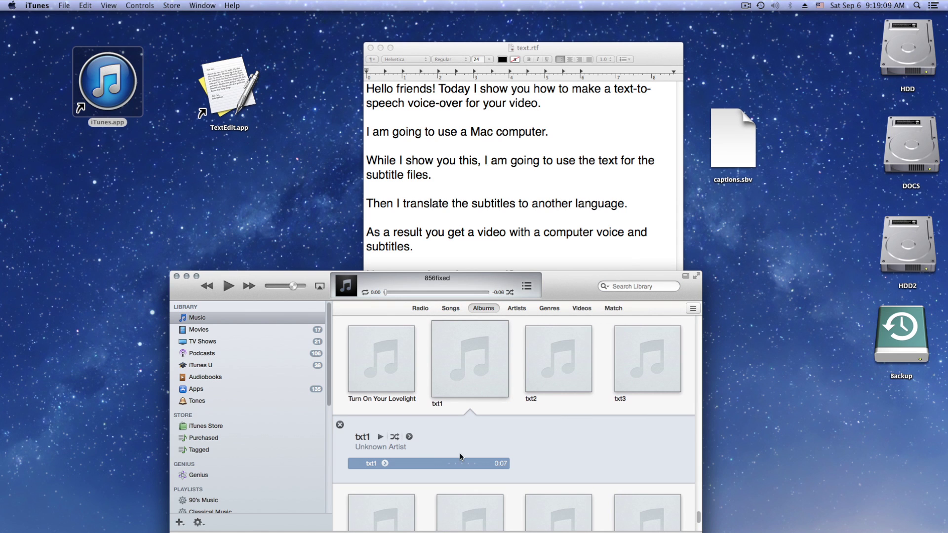
{"action": "left_click", "coordinate": [381, 438]}
Reveal the txt1 audio file in Finder and minimize the iTunes window.
{"action": "right_click", "coordinate": [409, 466]}
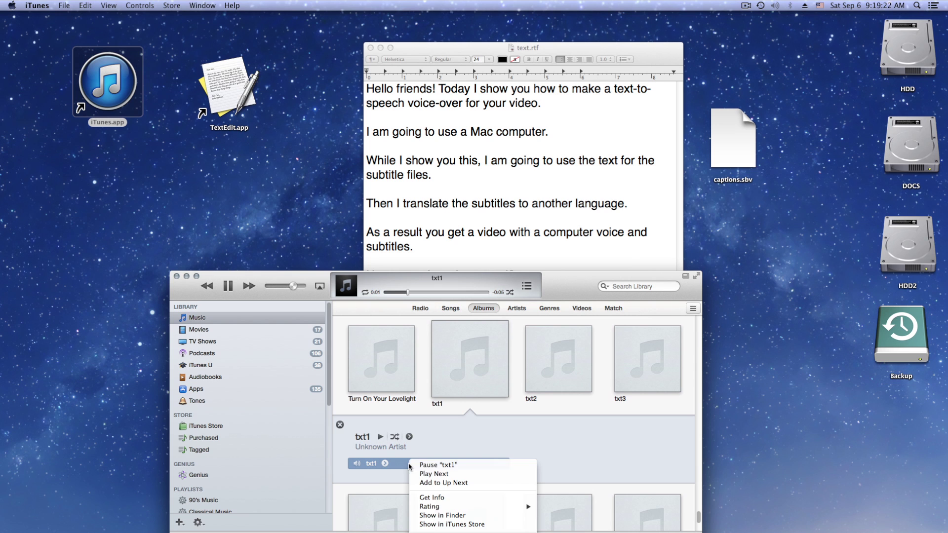
{"action": "left_click", "coordinate": [441, 519]}
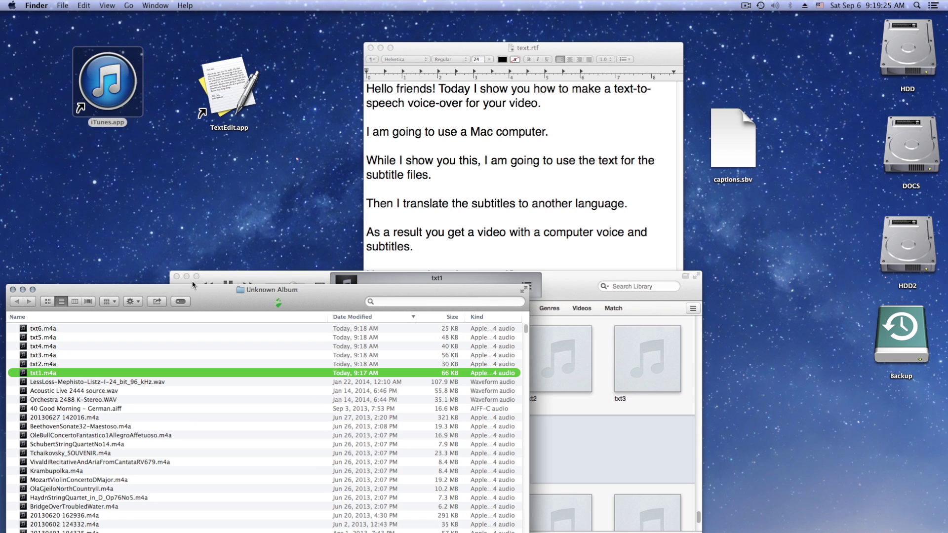
{"action": "left_click", "coordinate": [186, 276]}
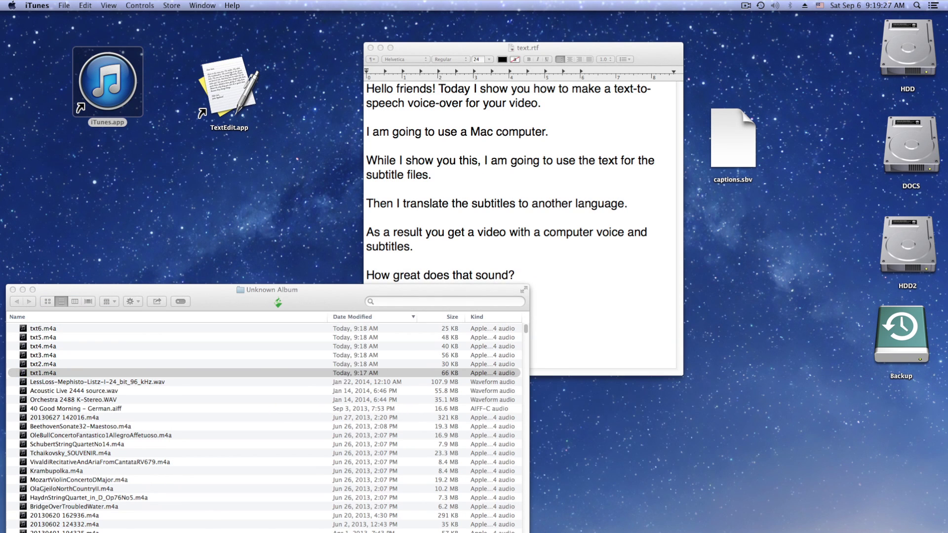
Shrink and lower the Finder window, then briefly play the screen recording.
{"action": "left_click_drag", "start_coordinate": [529, 383], "coordinate": [314, 386]}
{"action": "left_click_drag", "start_coordinate": [210, 296], "coordinate": [214, 402]}
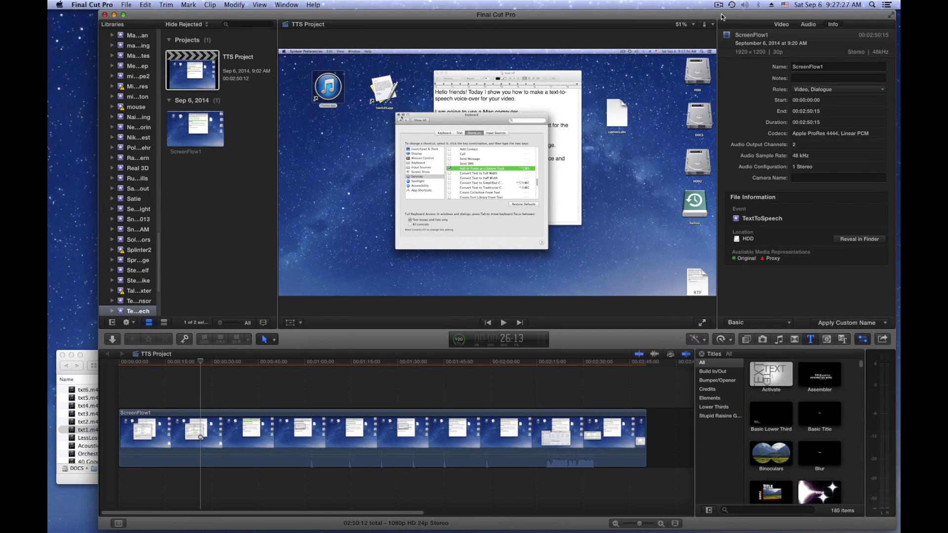
{"action": "key", "text": "space"}
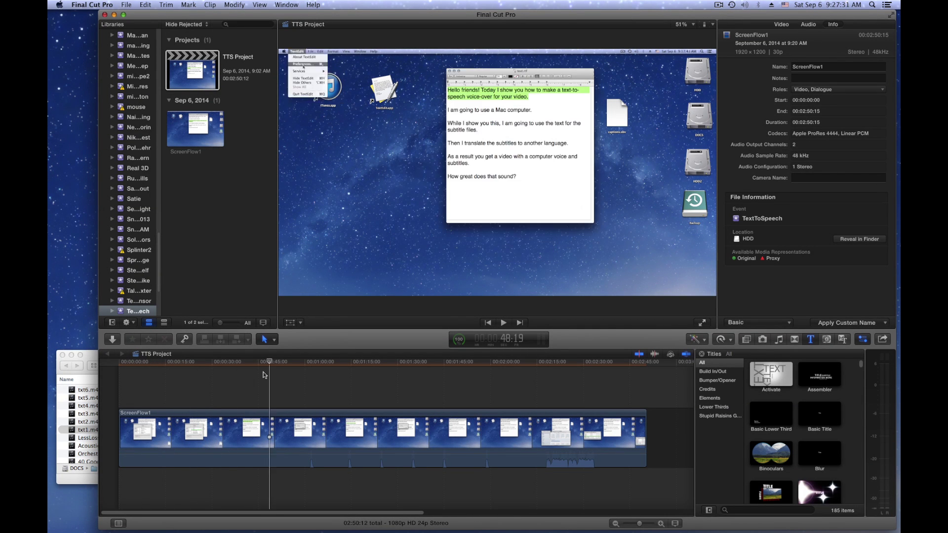
{"action": "left_click", "coordinate": [238, 385]}
Import txt1–txt6.m4a into the TextToSpeech event and select the txt1 clip.
{"action": "left_click", "coordinate": [88, 357]}
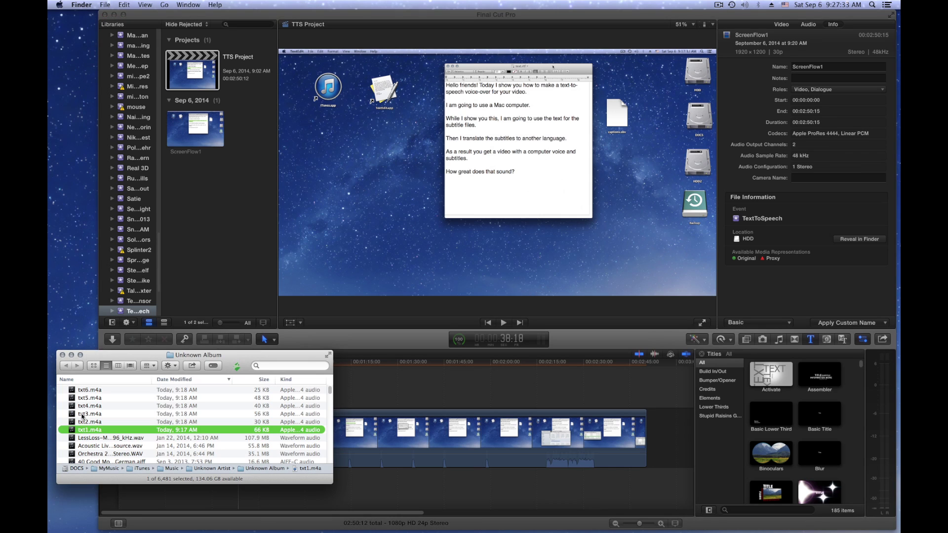
{"action": "left_click", "coordinate": [81, 394], "text": "shift"}
{"action": "left_click_drag", "start_coordinate": [82, 393], "coordinate": [213, 236]}
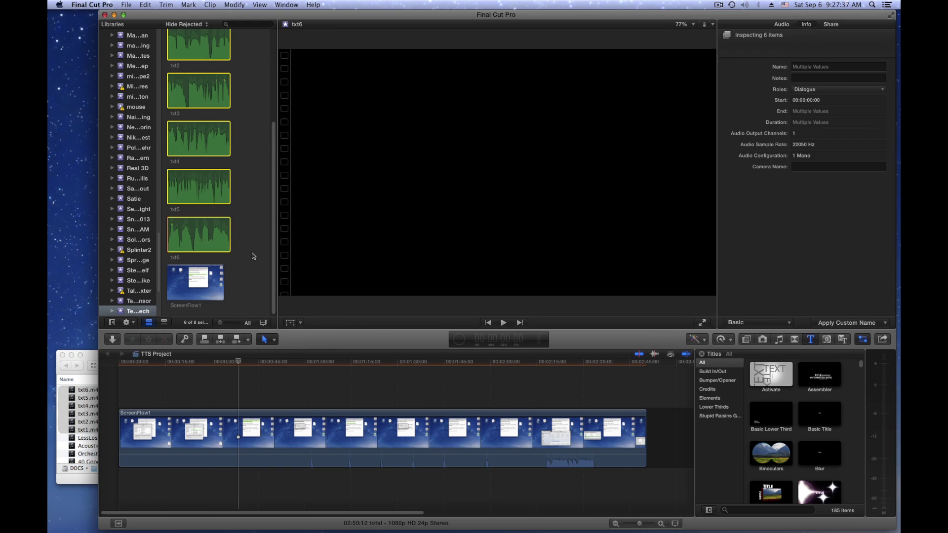
{"action": "left_click", "coordinate": [189, 133]}
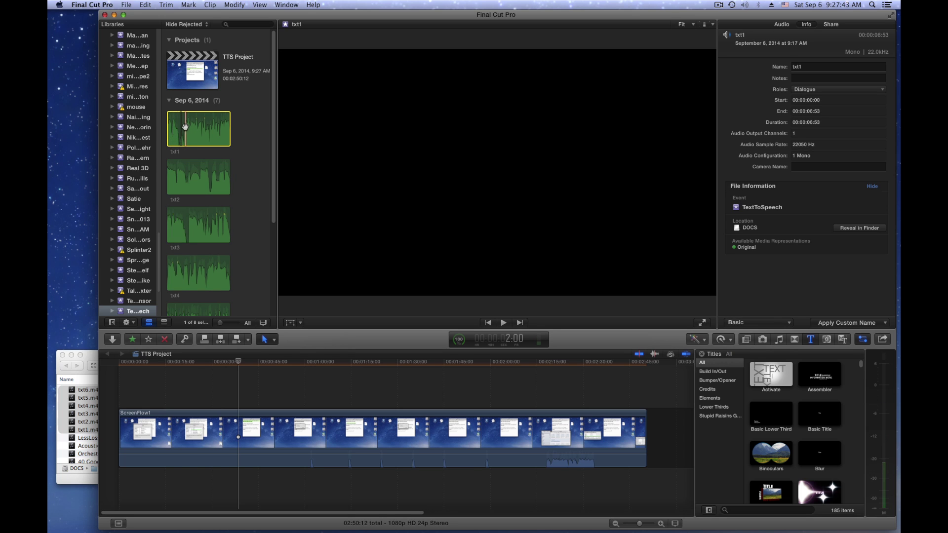
Connect clips txt1 through txt6 under ScreenFlow1, spaced along the timeline.
{"action": "left_click_drag", "start_coordinate": [188, 129], "coordinate": [249, 485]}
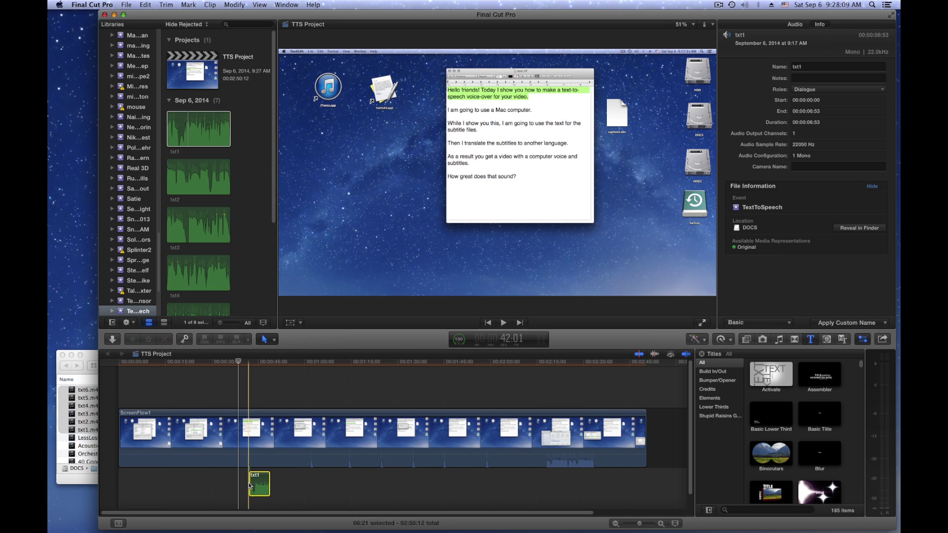
{"action": "left_click_drag", "start_coordinate": [180, 176], "coordinate": [327, 487]}
{"action": "left_click", "coordinate": [177, 220]}
{"action": "left_click_drag", "start_coordinate": [177, 221], "coordinate": [364, 486]}
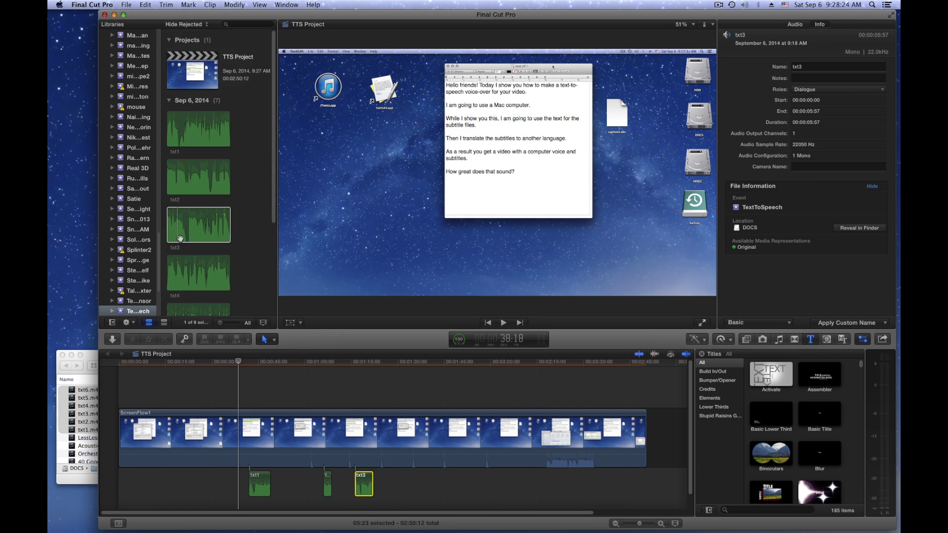
{"action": "left_click_drag", "start_coordinate": [198, 273], "coordinate": [393, 487]}
{"action": "scroll", "coordinate": [198, 222], "scroll_direction": "down", "scroll_amount": 3}
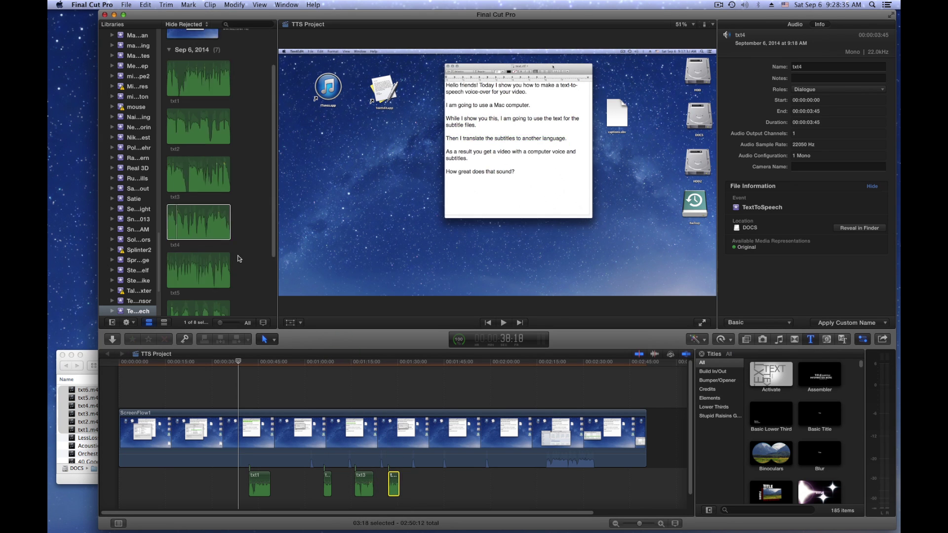
{"action": "left_click_drag", "start_coordinate": [197, 224], "coordinate": [430, 486]}
{"action": "left_click_drag", "start_coordinate": [192, 277], "coordinate": [473, 487]}
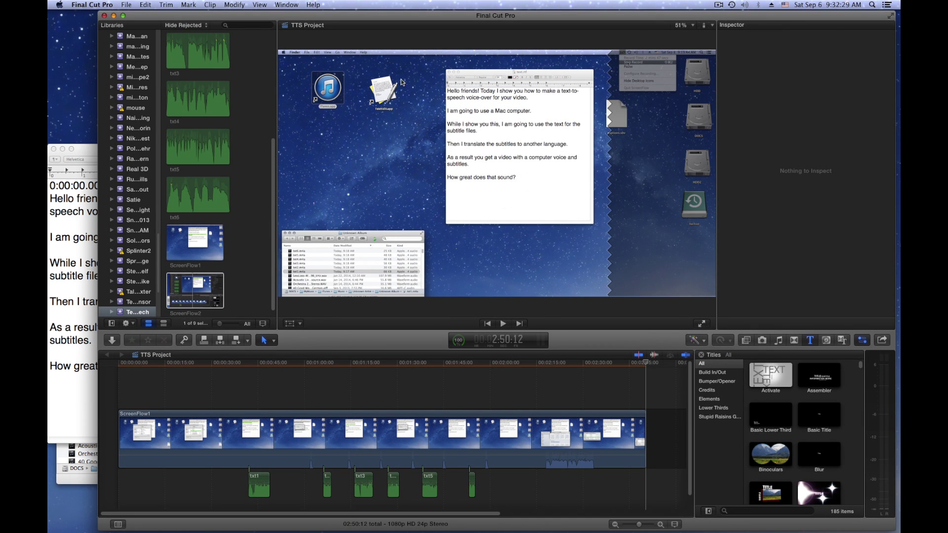
Set the first timestamp line to 0:00:42.000,0:00:48.000, matching the first voice clip.
{"action": "left_click", "coordinate": [89, 151]}
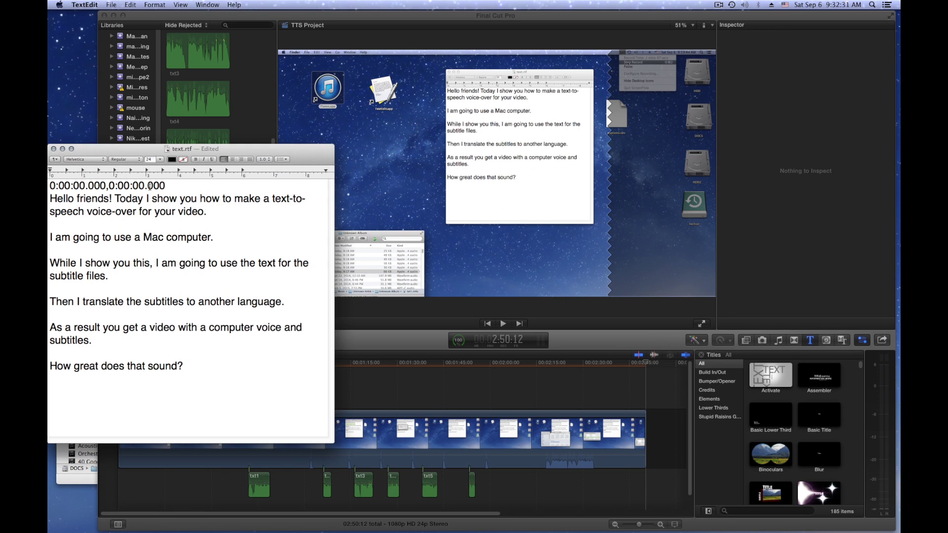
{"action": "left_click_drag", "start_coordinate": [166, 186], "coordinate": [51, 186]}
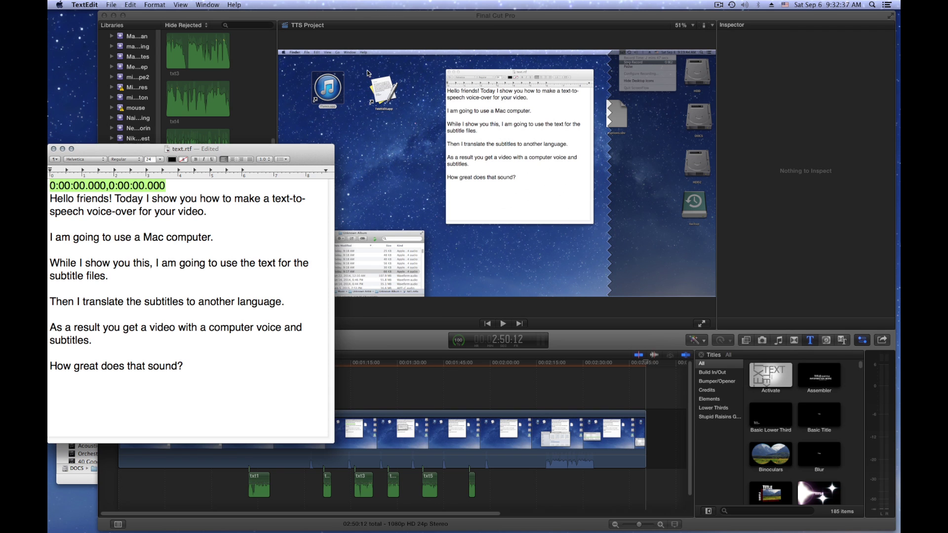
{"action": "left_click", "coordinate": [344, 17]}
{"action": "left_click", "coordinate": [249, 365]}
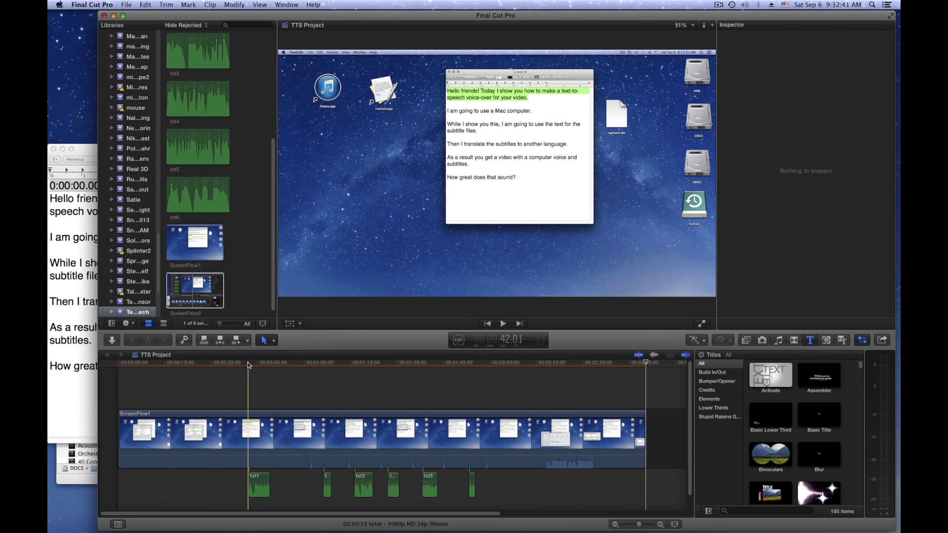
{"action": "left_click", "coordinate": [249, 365]}
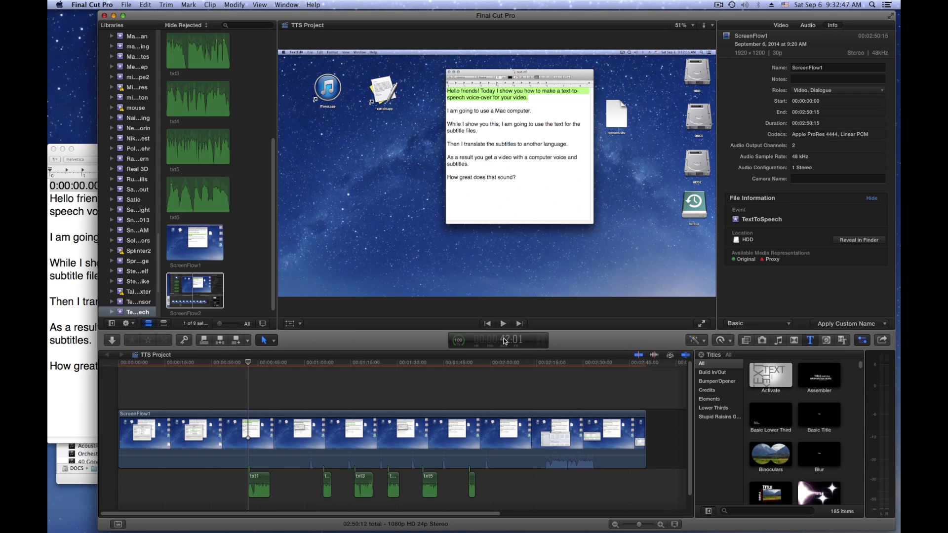
{"action": "left_click", "coordinate": [85, 152]}
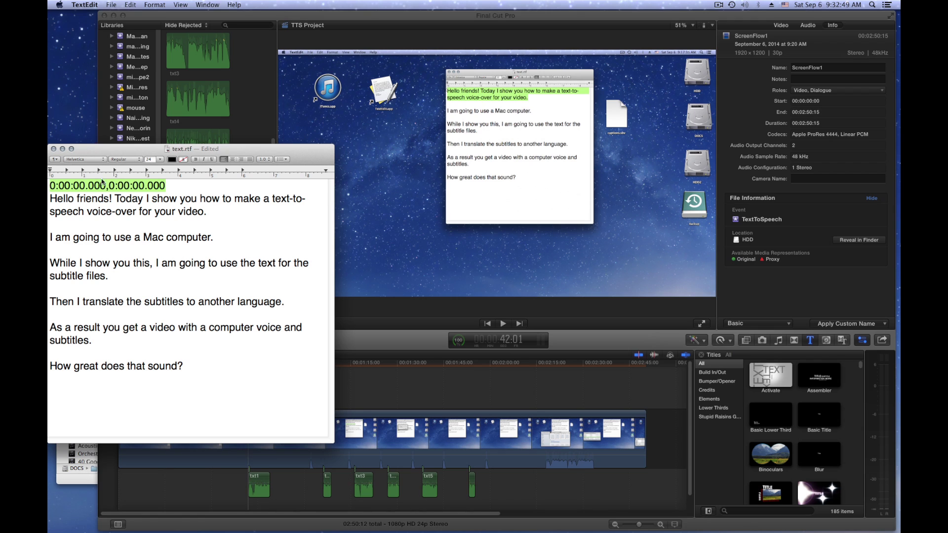
{"action": "left_click", "coordinate": [86, 188]}
{"action": "double_click", "coordinate": [82, 186]}
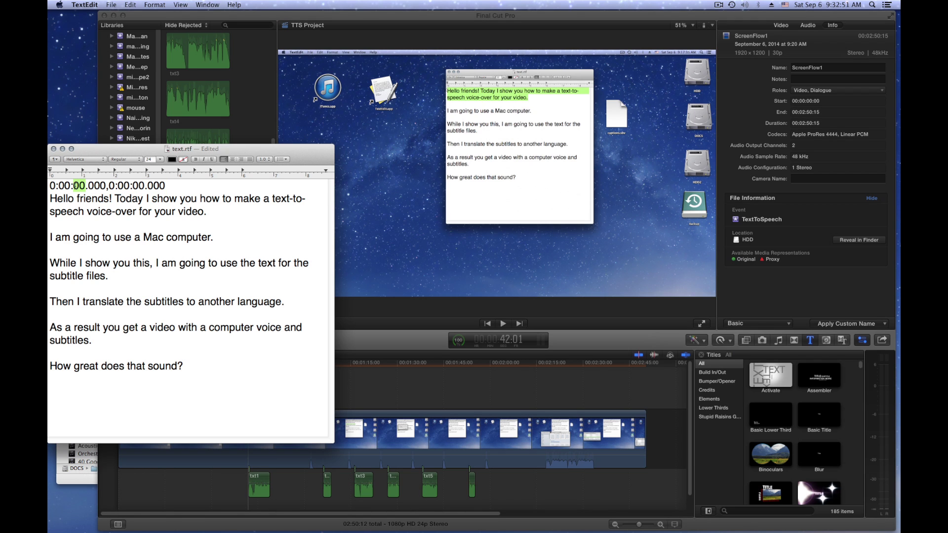
{"action": "type", "text": "2"}
{"action": "left_click", "coordinate": [260, 513]}
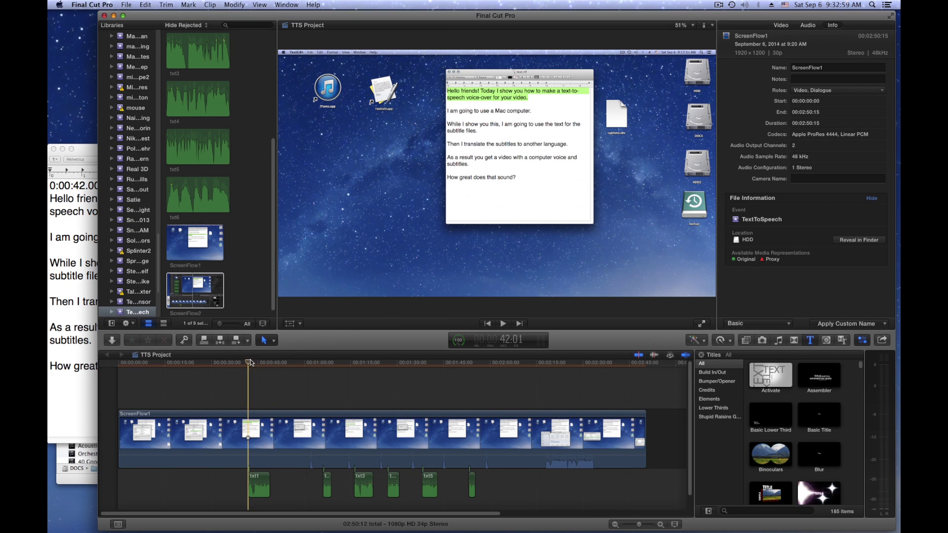
{"action": "left_click_drag", "start_coordinate": [249, 365], "coordinate": [269, 365]}
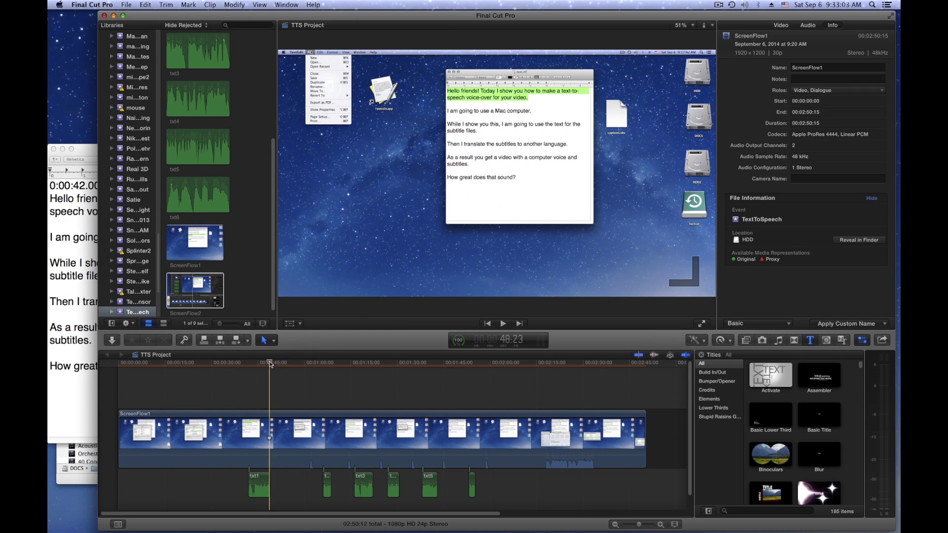
{"action": "left_click", "coordinate": [89, 151]}
{"action": "left_click", "coordinate": [138, 186]}
{"action": "type", "text": "8"}
Copy the first timestamp line above each of the remaining sentences.
{"action": "triple_click", "coordinate": [139, 186]}
{"action": "key", "text": "super+c"}
{"action": "left_click", "coordinate": [50, 238]}
{"action": "key", "text": "super+v"}
{"action": "left_click", "coordinate": [50, 276]}
{"action": "key", "text": "super+v"}
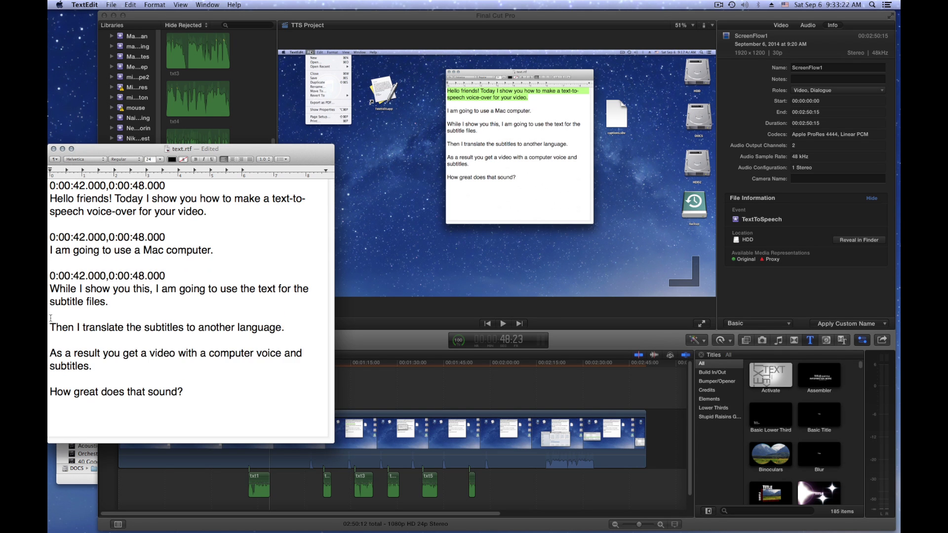
{"action": "key", "text": "super+v"}
{"action": "key", "text": "super+v"}
{"action": "left_click", "coordinate": [50, 418]}
{"action": "key", "text": "super+v"}
Edit the second and third timestamps to match their voice clips' start and end times.
{"action": "left_click", "coordinate": [323, 363]}
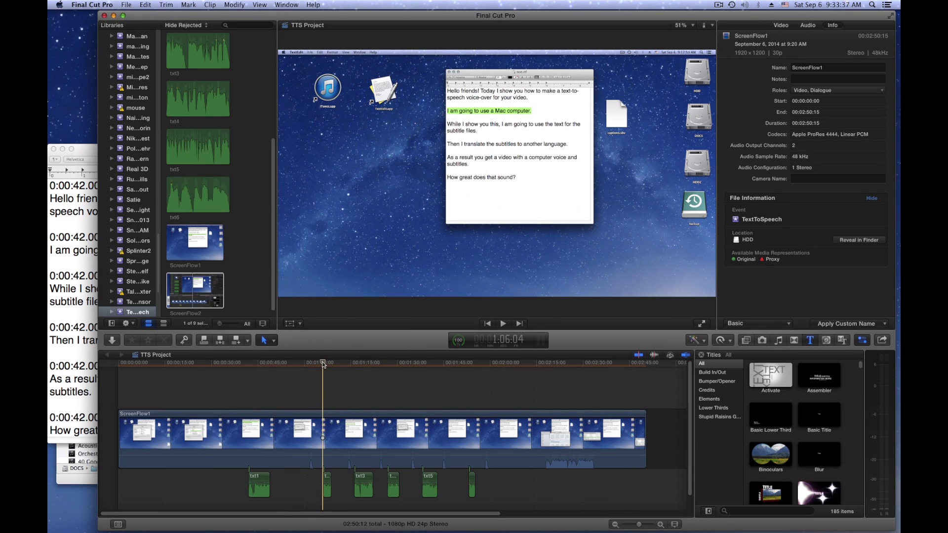
{"action": "left_click", "coordinate": [67, 238]}
{"action": "left_click_drag", "start_coordinate": [63, 238], "coordinate": [70, 237]}
{"action": "type", "text": "1"}
{"action": "left_click_drag", "start_coordinate": [72, 237], "coordinate": [83, 237]}
{"action": "type", "text": "06"}
{"action": "left_click", "coordinate": [345, 345]}
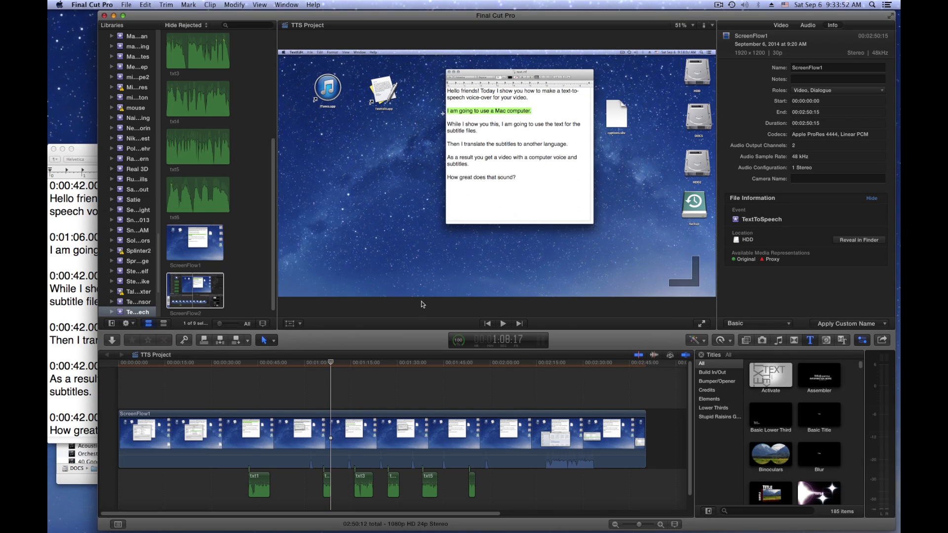
{"action": "left_click", "coordinate": [354, 364]}
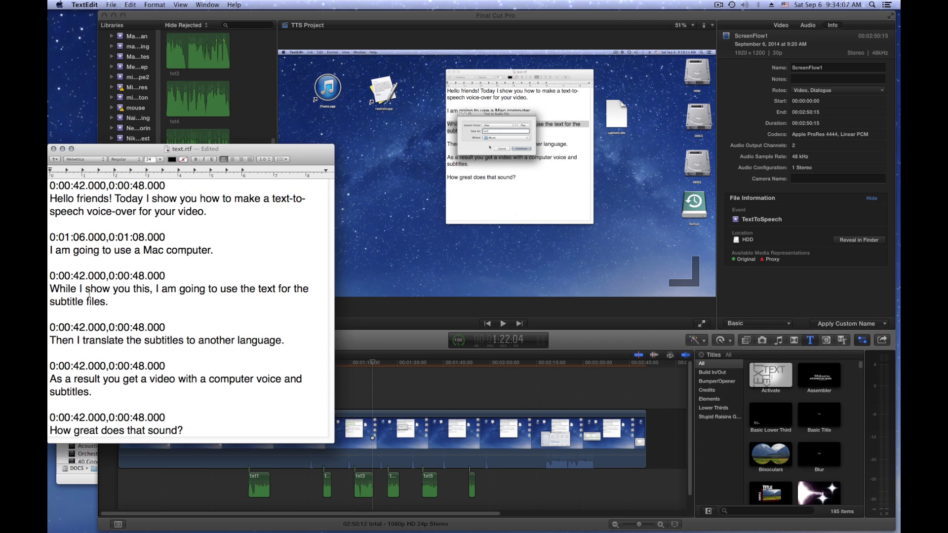
{"action": "left_click_drag", "start_coordinate": [64, 276], "coordinate": [69, 276]}
{"action": "type", "text": "1"}
{"action": "left_click_drag", "start_coordinate": [73, 276], "coordinate": [144, 276]}
{"action": "type", "text": "16122"}
Edit the fourth and fifth timestamps to match their voice clips' positions in the timeline.
{"action": "left_click", "coordinate": [390, 366]}
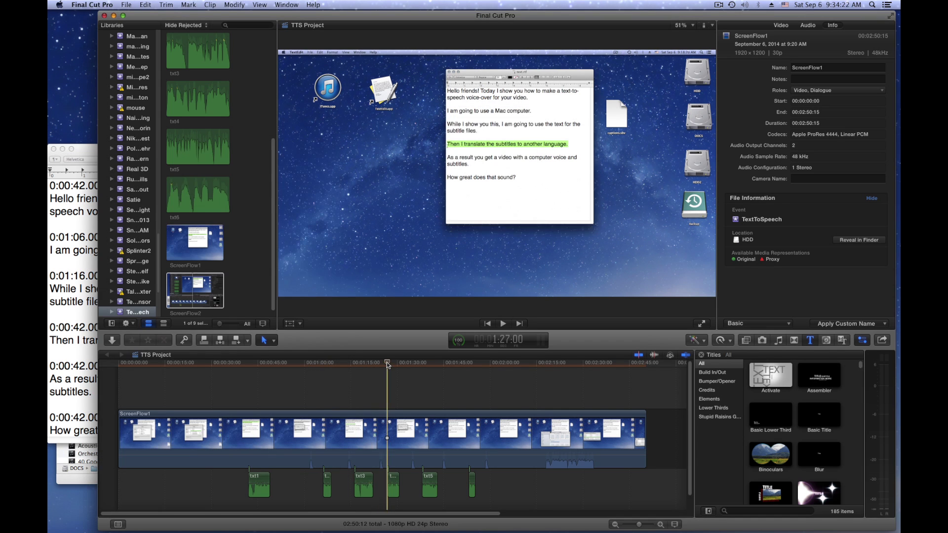
{"action": "left_click", "coordinate": [399, 363]}
{"action": "left_click", "coordinate": [67, 327]}
{"action": "type", "text": "1"}
{"action": "left_click_drag", "start_coordinate": [64, 327], "coordinate": [129, 328]}
{"action": "type", "text": "271"}
{"action": "left_click_drag", "start_coordinate": [132, 328], "coordinate": [144, 327]}
{"action": "type", "text": "30"}
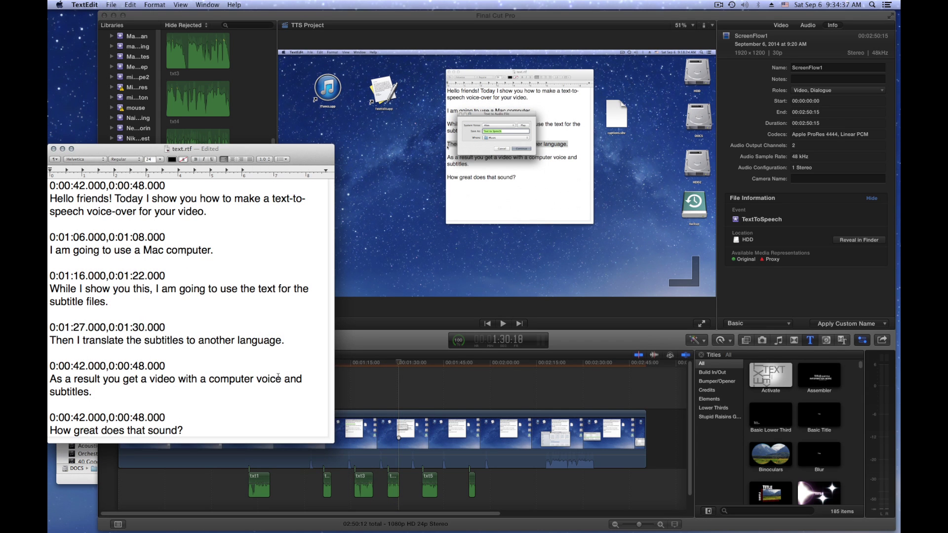
{"action": "left_click", "coordinate": [422, 365]}
{"action": "left_click", "coordinate": [437, 362]}
{"action": "type", "text": "1"}
{"action": "left_click_drag", "start_coordinate": [64, 366], "coordinate": [129, 365]}
{"action": "type", "text": "381"}
{"action": "left_click_drag", "start_coordinate": [132, 366], "coordinate": [145, 366]}
{"action": "type", "text": "43"}
Set the last timestamp to 0:01:53.000,0:01:55.000 and save the document.
{"action": "left_click", "coordinate": [469, 365]}
{"action": "left_click_drag", "start_coordinate": [64, 418], "coordinate": [129, 417]}
{"action": "type", "text": "1531"}
{"action": "left_click_drag", "start_coordinate": [132, 417], "coordinate": [145, 417]}
{"action": "type", "text": "55"}
{"action": "key", "text": "super+s"}
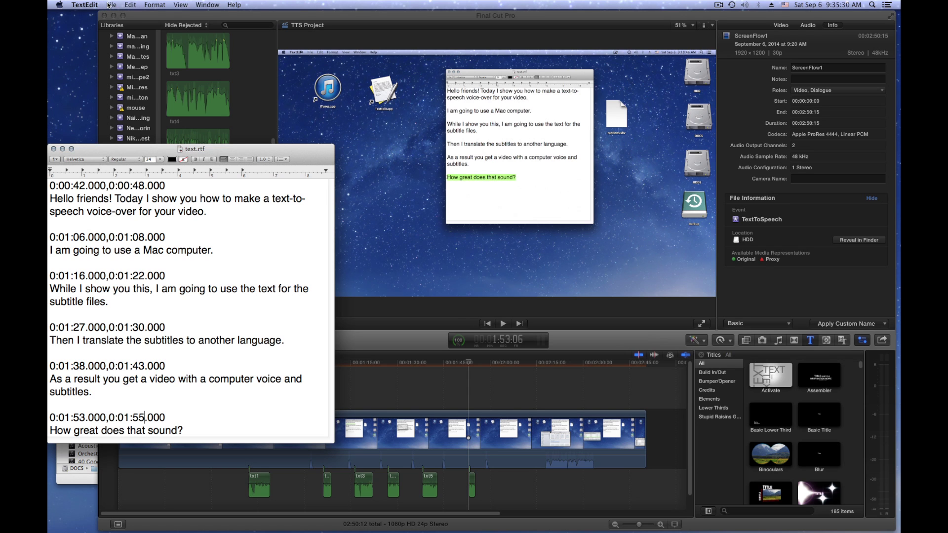
Convert the timestamped document to plain text.
{"action": "left_click", "coordinate": [153, 5]}
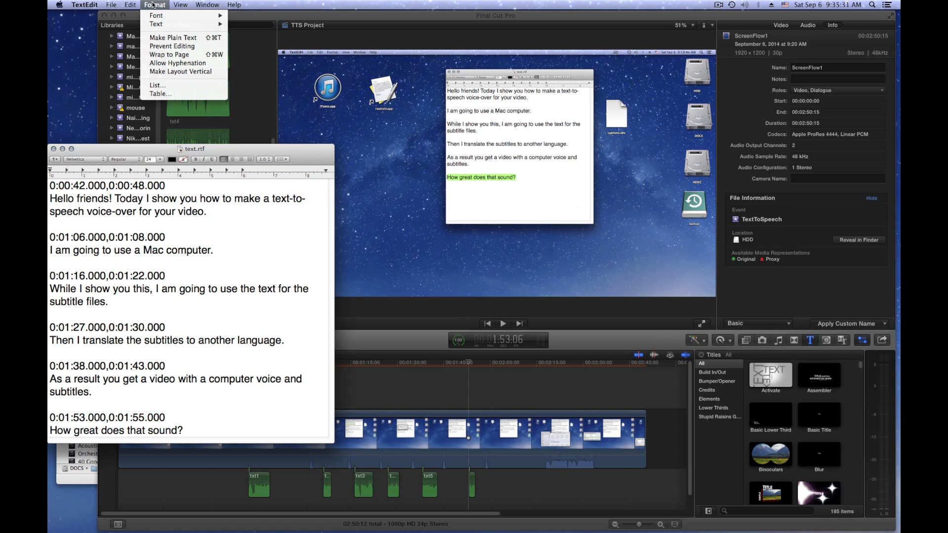
{"action": "left_click", "coordinate": [158, 40]}
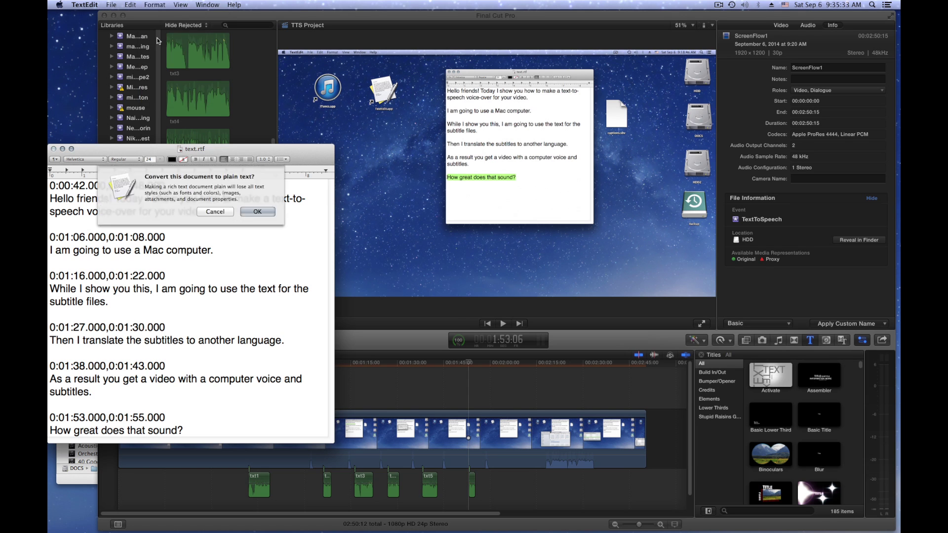
{"action": "left_click", "coordinate": [252, 213]}
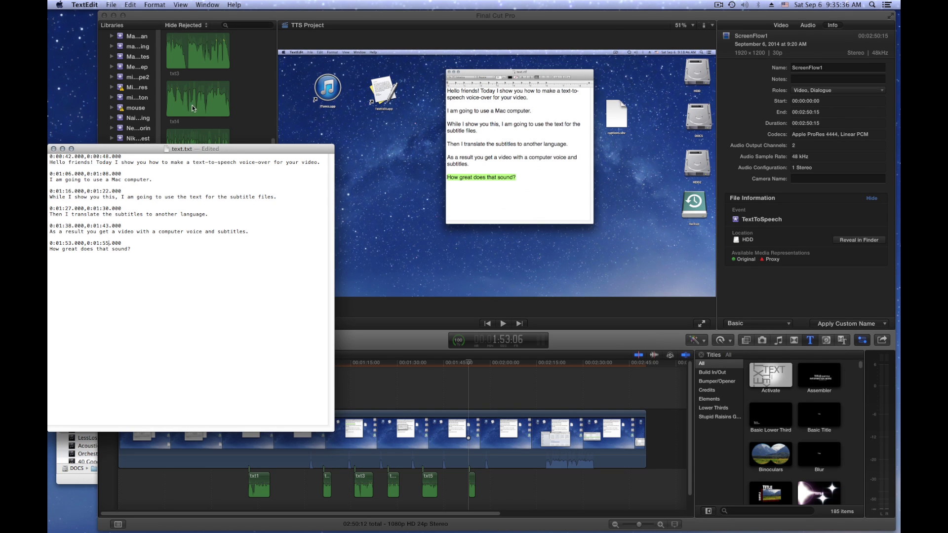
Rename the document to sub.sbv.txt and hide its window.
{"action": "left_click", "coordinate": [111, 4]}
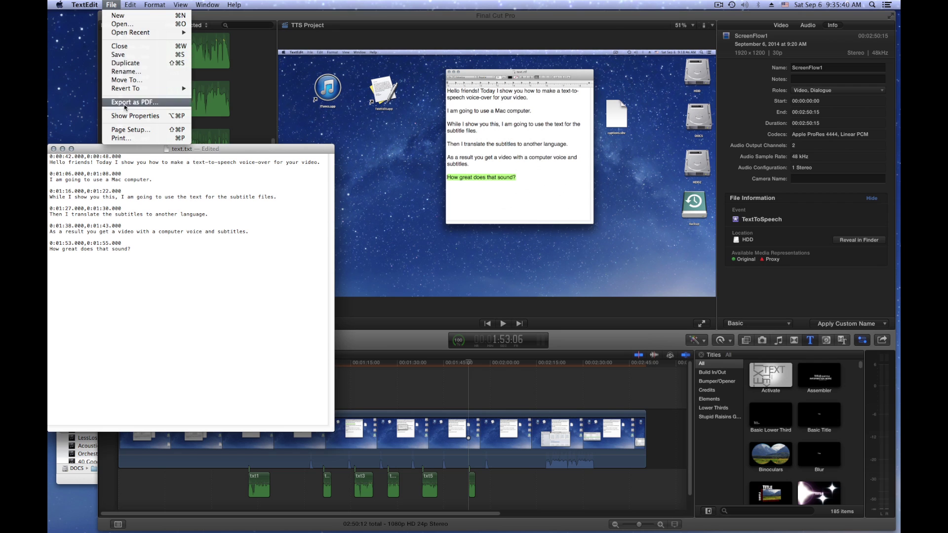
{"action": "left_click", "coordinate": [127, 72]}
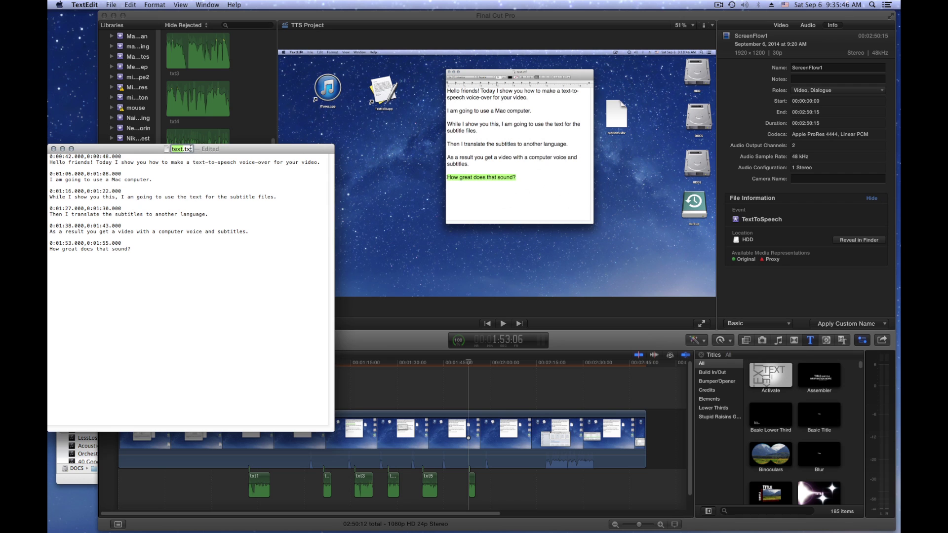
{"action": "type", "text": "sub"}
{"action": "key", "text": "BackSpace"}
{"action": "key", "text": "BackSpace"}
{"action": "key", "text": "BackSpace"}
{"action": "type", "text": "sbv"}
{"action": "key", "text": "Return"}
{"action": "double_click", "coordinate": [190, 151]}
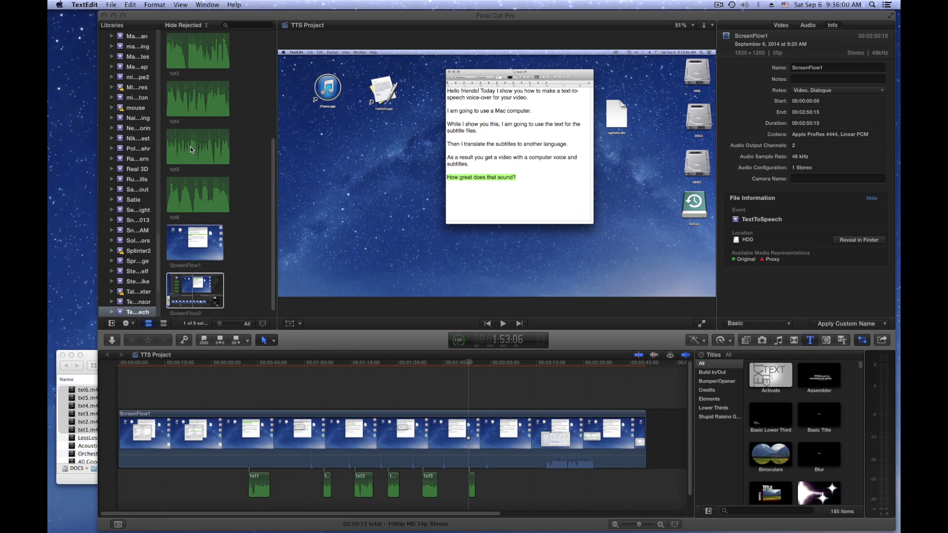
Rename the desktop file sub.sbv.txt to sub.sbv, keep .sbv, and place it below captions.sbv.
{"action": "left_click", "coordinate": [113, 16]}
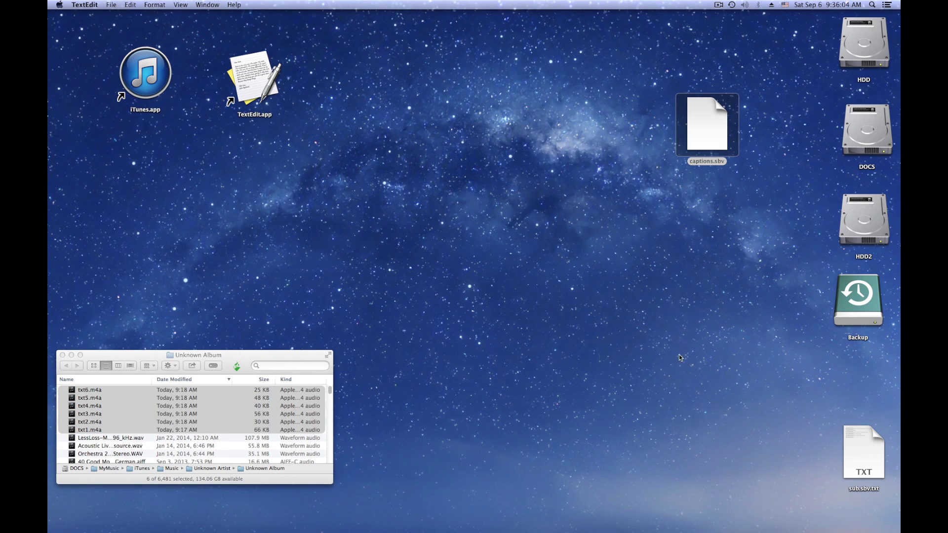
{"action": "left_click_drag", "start_coordinate": [854, 460], "coordinate": [519, 132]}
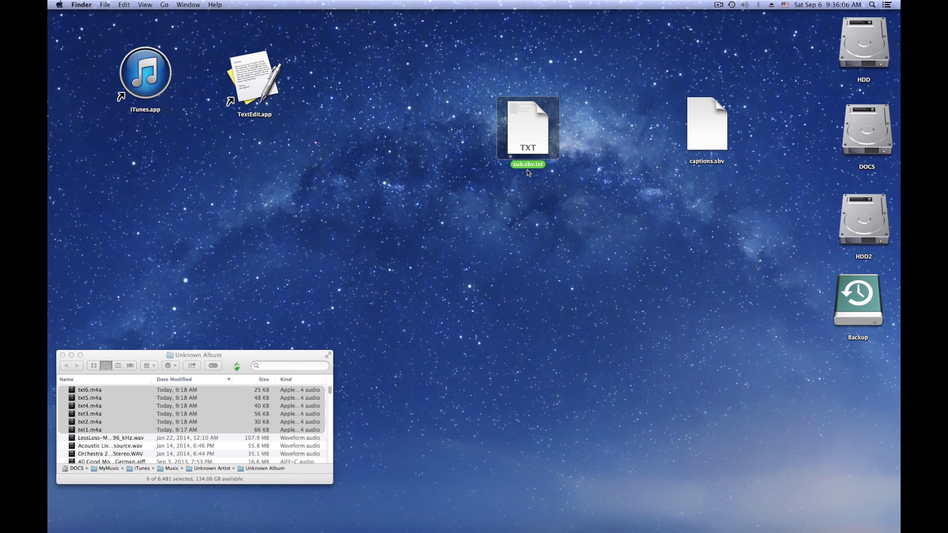
{"action": "left_click", "coordinate": [527, 166]}
{"action": "left_click", "coordinate": [531, 167]}
{"action": "key", "text": "Right"}
{"action": "key", "text": "Right"}
{"action": "key", "text": "Right"}
{"action": "key", "text": "Right"}
{"action": "key", "text": "BackSpace"}
{"action": "key", "text": "BackSpace"}
{"action": "key", "text": "BackSpace"}
{"action": "key", "text": "BackSpace"}
{"action": "key", "text": "Return"}
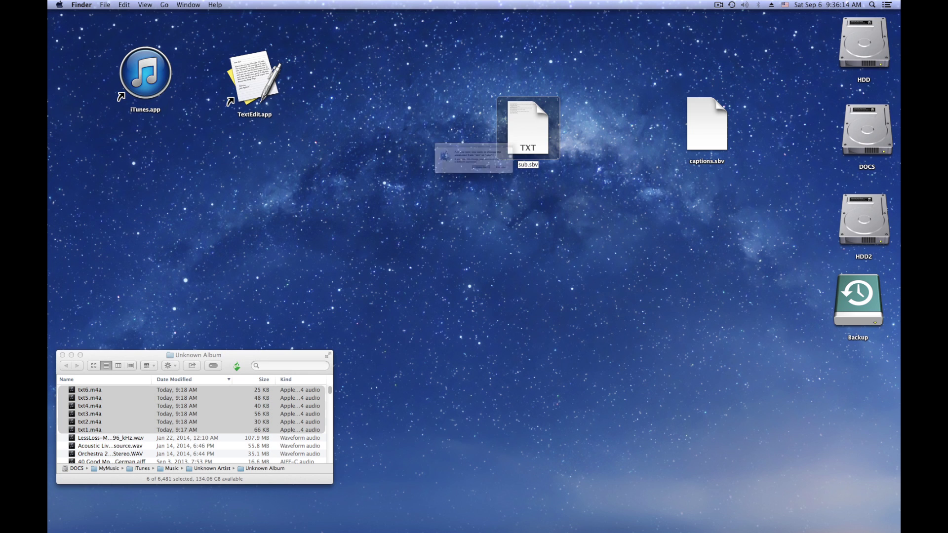
{"action": "left_click", "coordinate": [537, 179]}
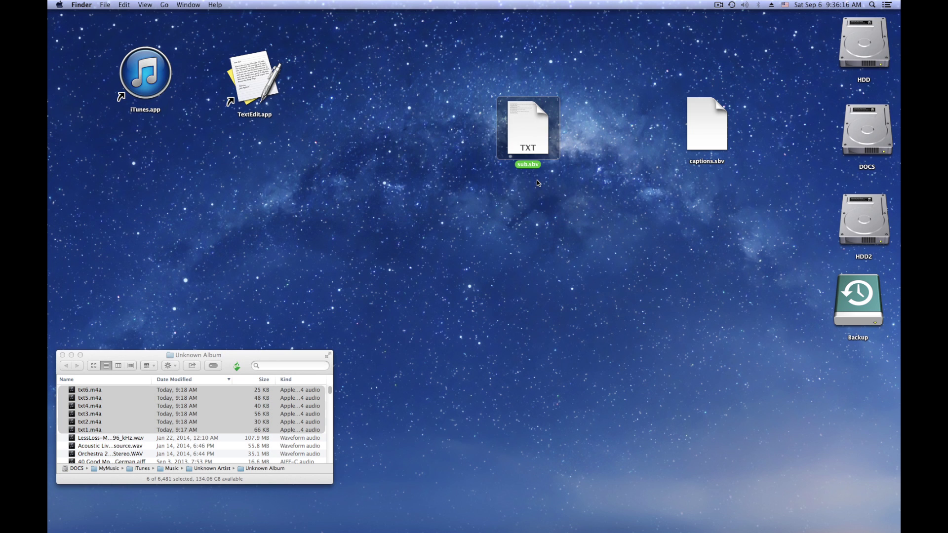
{"action": "left_click_drag", "start_coordinate": [532, 134], "coordinate": [720, 241]}
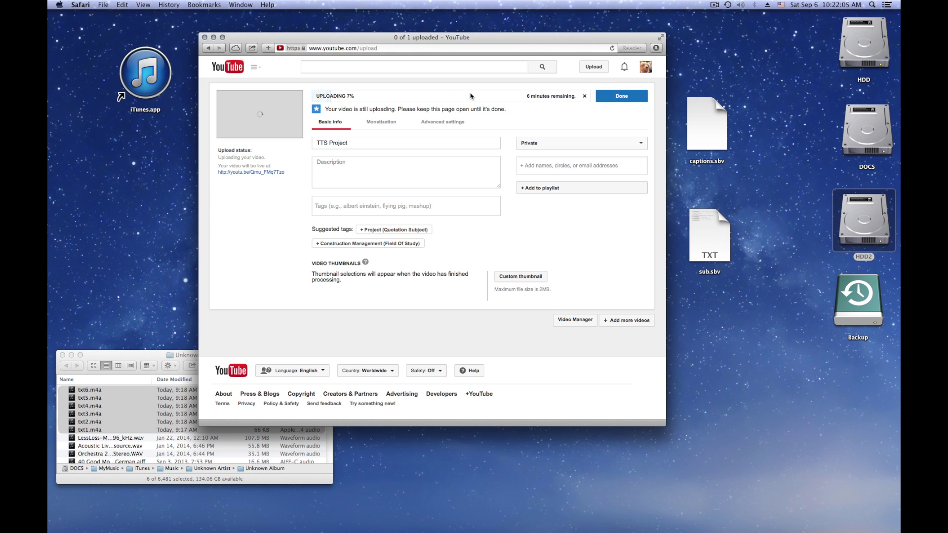
Save the TTS Project upload details and choose English as the new subtitle language.
{"action": "left_click", "coordinate": [611, 99]}
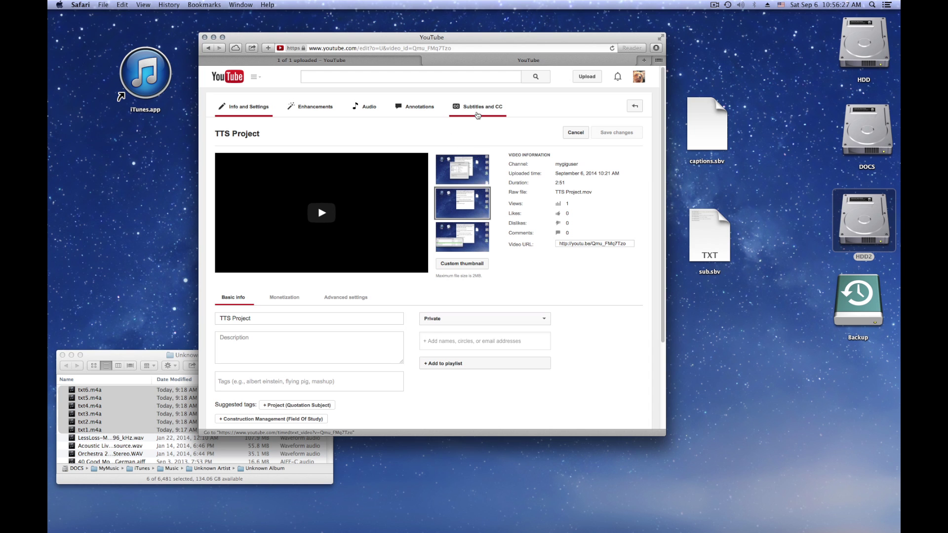
{"action": "left_click", "coordinate": [484, 111]}
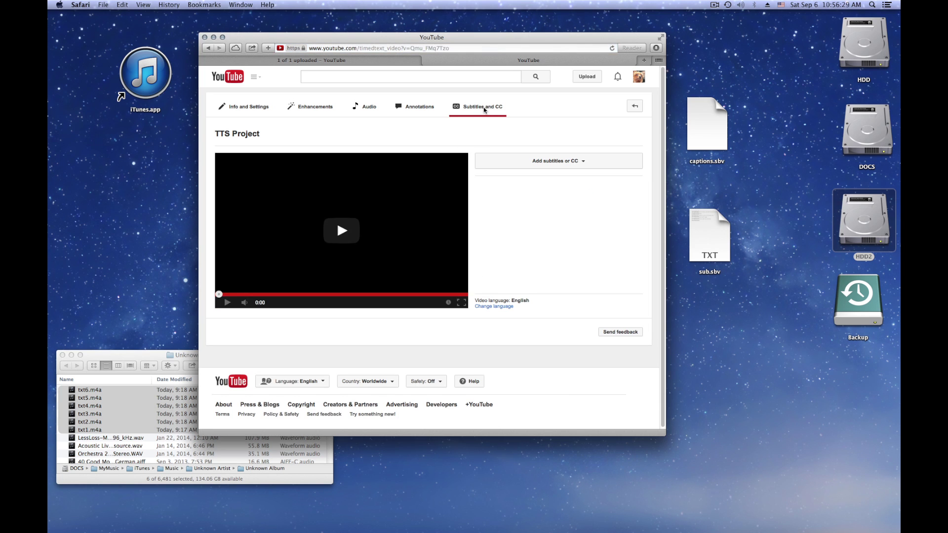
{"action": "left_click", "coordinate": [546, 163]}
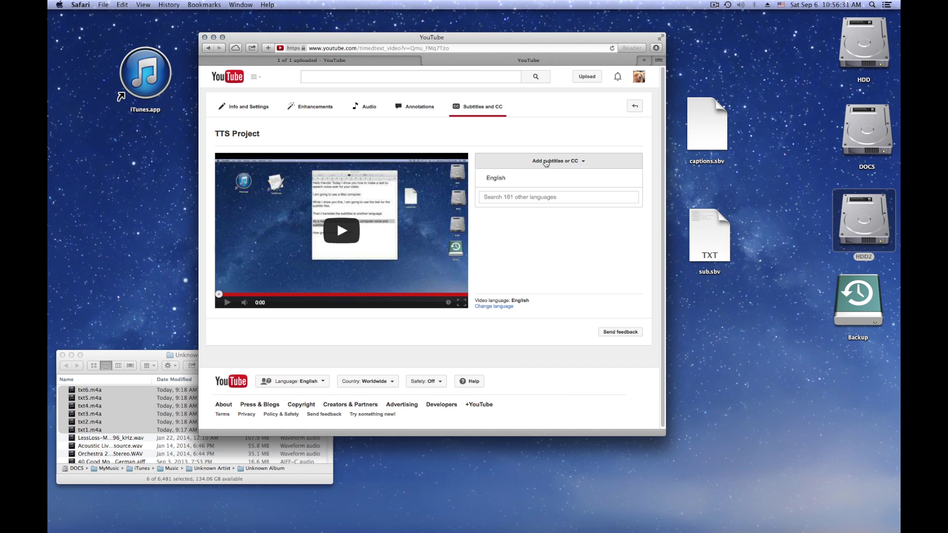
{"action": "left_click", "coordinate": [497, 177]}
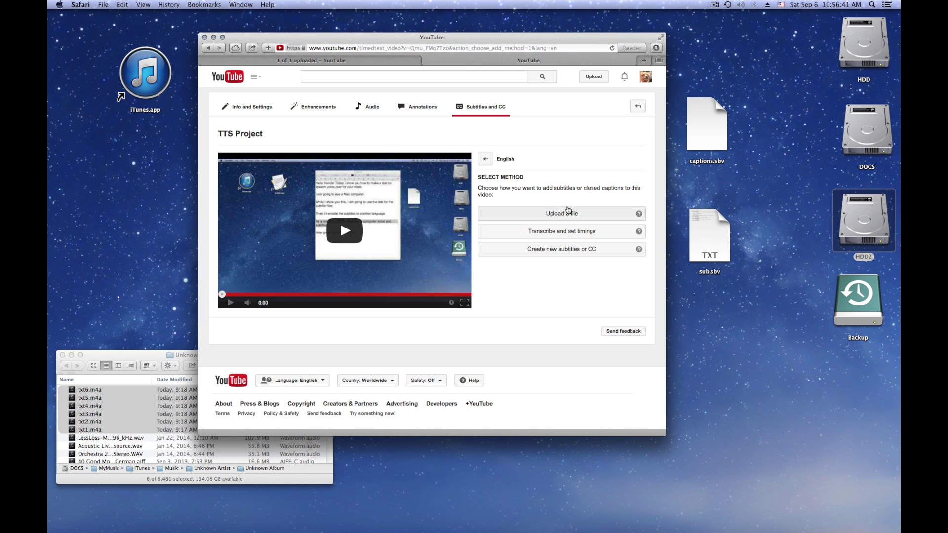
Upload sub.sbv as the English subtitles file, publish it, and play the video.
{"action": "left_click", "coordinate": [564, 214]}
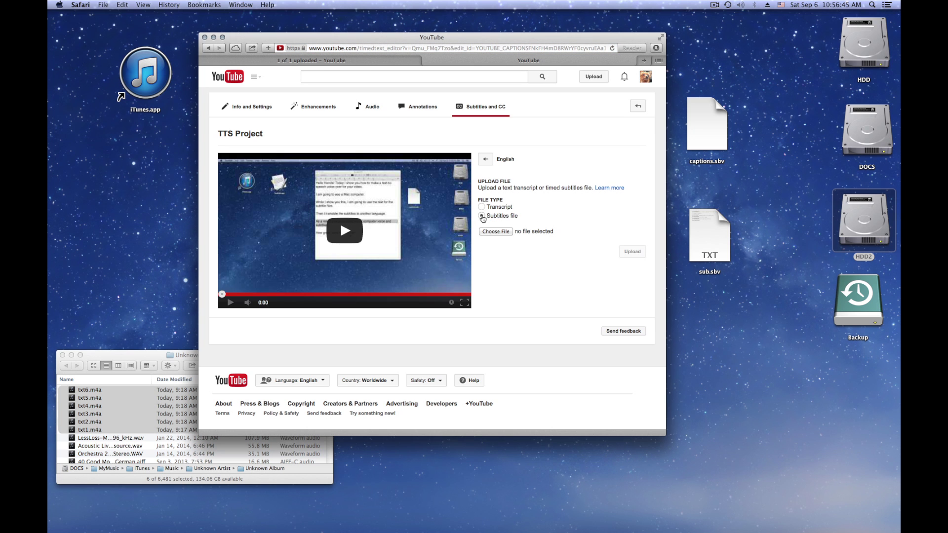
{"action": "left_click", "coordinate": [482, 216]}
{"action": "left_click", "coordinate": [496, 232]}
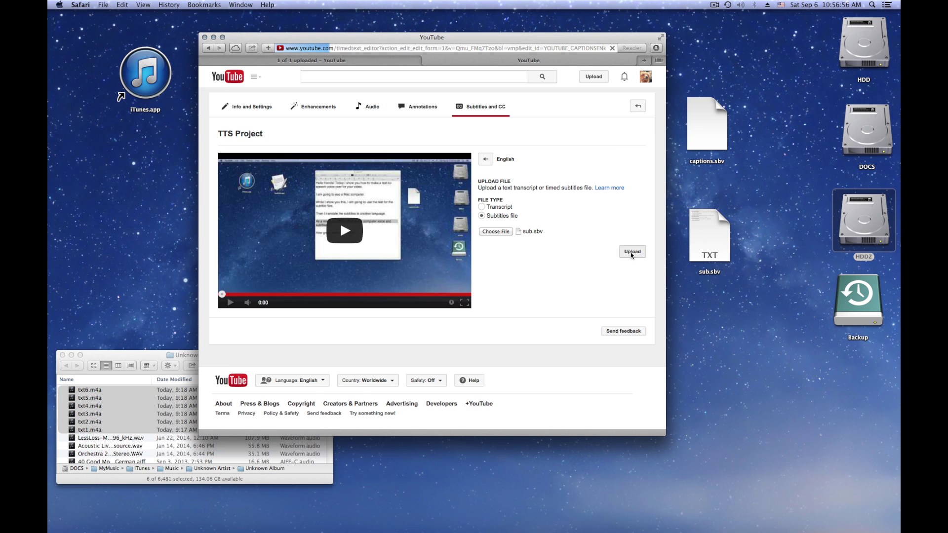
{"action": "left_click", "coordinate": [632, 253]}
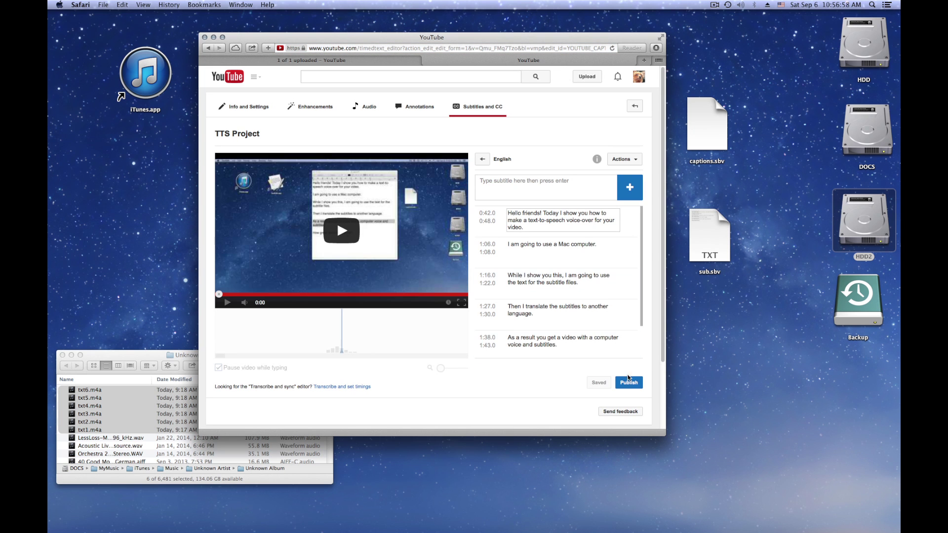
{"action": "left_click", "coordinate": [628, 382]}
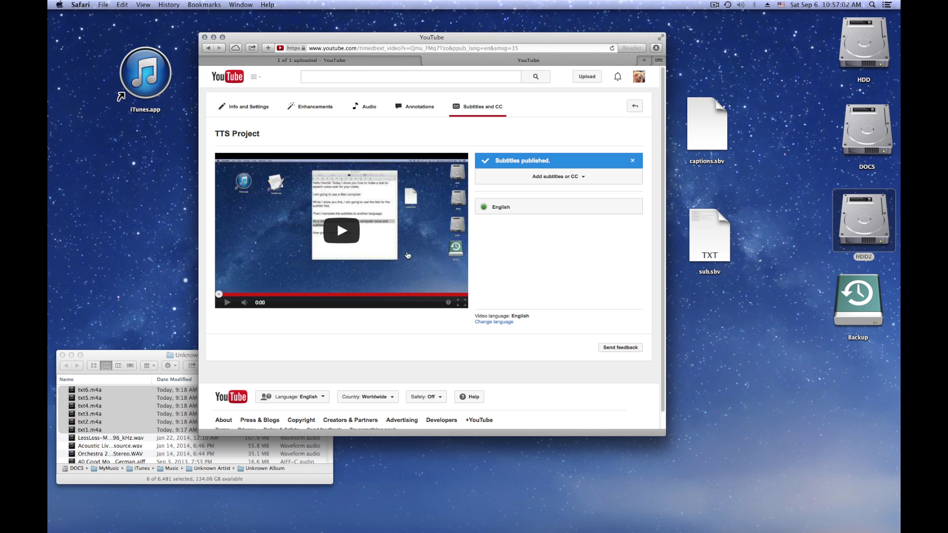
{"action": "left_click", "coordinate": [227, 301]}
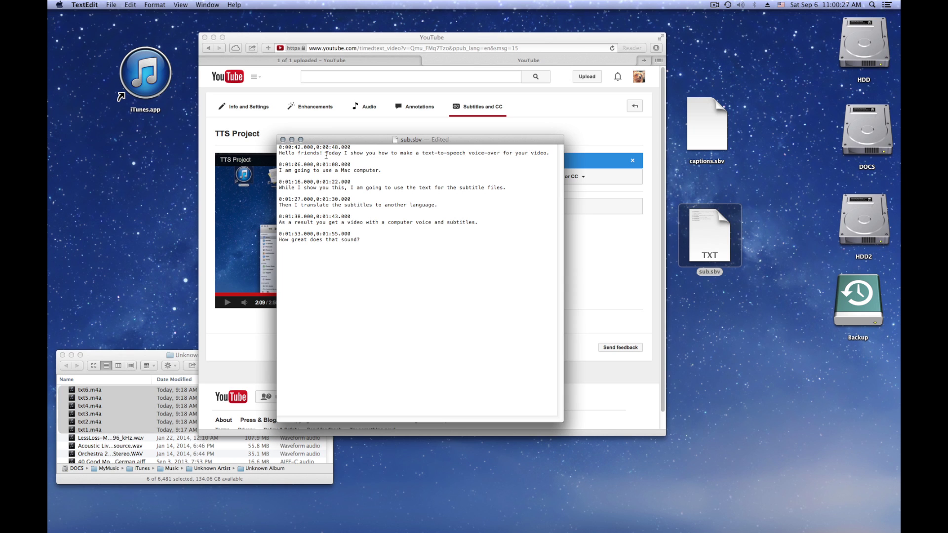
In sub.sbv, add German lines like 'Hallo Freunde!' under the timestamps and delete the English line.
{"action": "key", "text": "Return"}
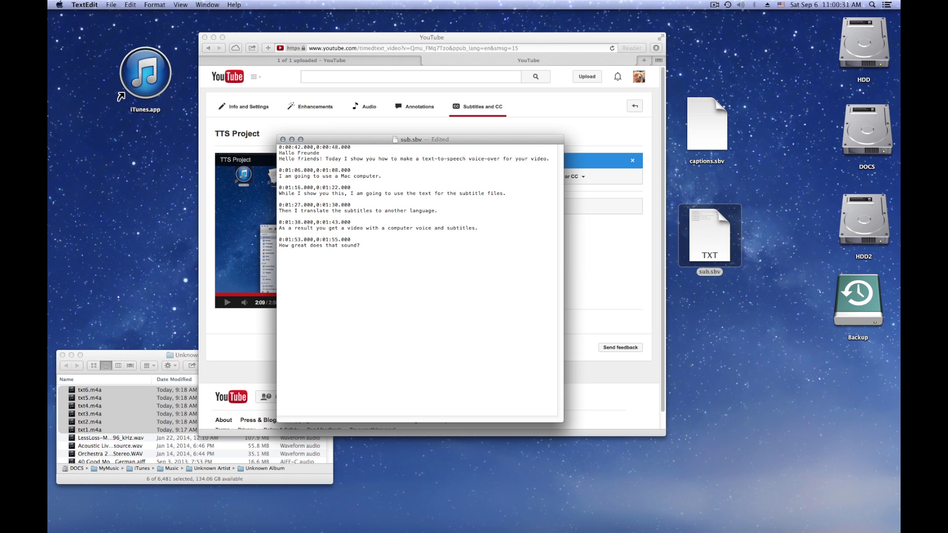
{"action": "type", "text": "Hallo Freunde! Heute zeige ich Euch wie man ein Text-To_Speech Voice-Over für ein Video macht."}
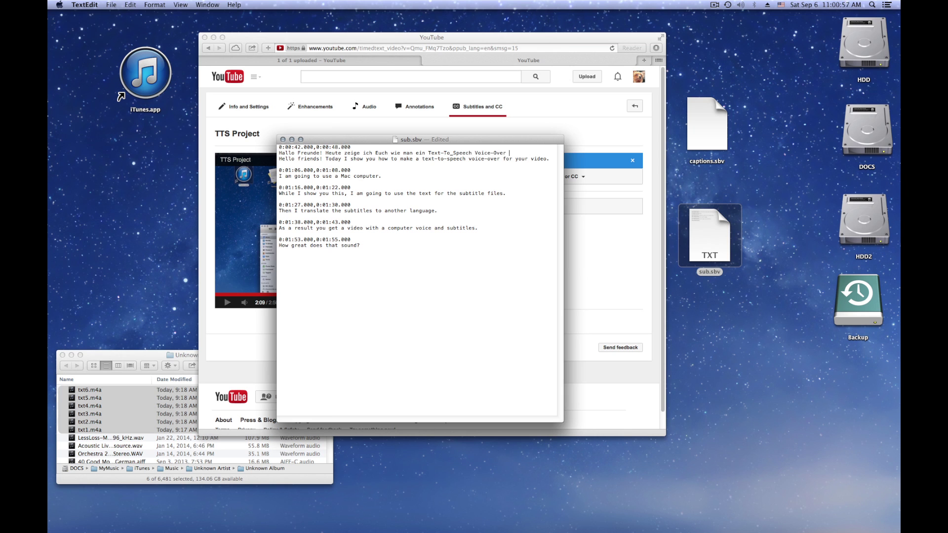
{"action": "left_click", "coordinate": [351, 176]}
{"action": "key", "text": "Return"}
{"action": "type", "text": "Ich werde einen Mac Comp"}
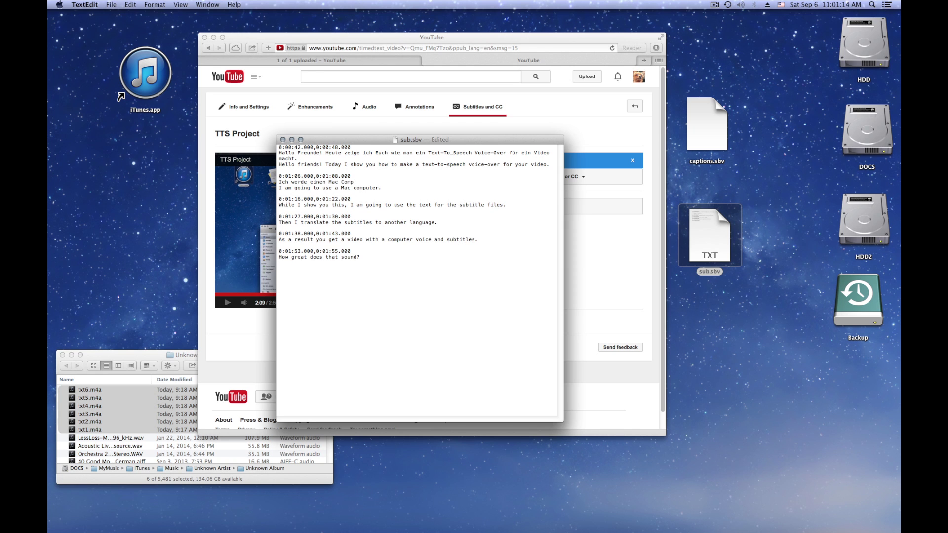
{"action": "type", "text": "uter verwenden. I am going to use a Mac computer.  0:01:16.000,0:01:22.000 Während ich das erkläre, werde ich den Text für die Untertitel verwenden. While I show you this, I am going to use the text for the subtitle files.  0:01:27.000,0:01:30.000 Danach werde ich die Untertitel in seine andere Sprache übersetzen.  0:01:38.000,0:01:43.000 Als Resultat erhalten wir ein Video mit Computerstimme und Untertiteln.  0:01:53.000,0:01:55.000 Hört sich doch gut an, oder?"}
{"action": "left_click_drag", "start_coordinate": [506, 210], "coordinate": [275, 211]}
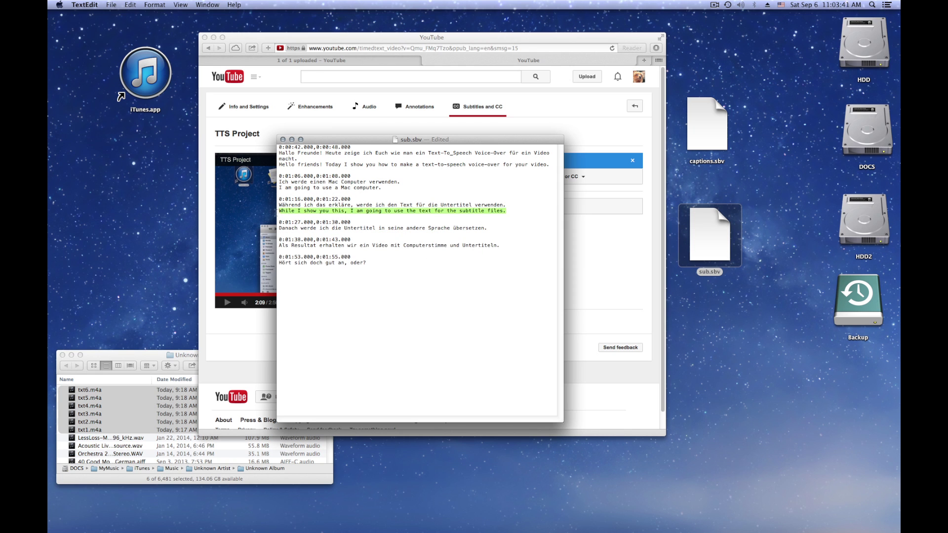
{"action": "key", "text": "BackSpace"}
{"action": "key", "text": "BackSpace"}
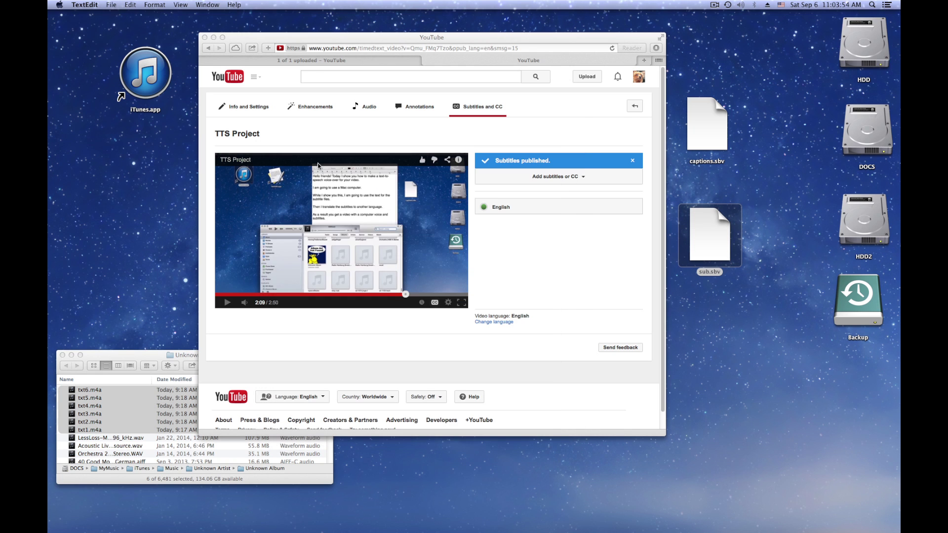
Back in YouTube, search 'ger' and choose German as another subtitle language.
{"action": "left_click", "coordinate": [543, 245]}
{"action": "left_click", "coordinate": [563, 178]}
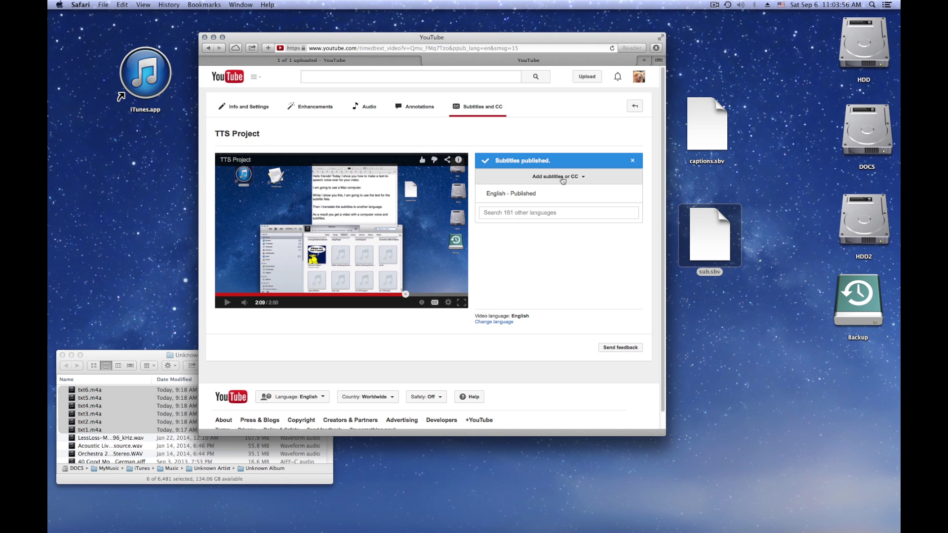
{"action": "left_click", "coordinate": [536, 214]}
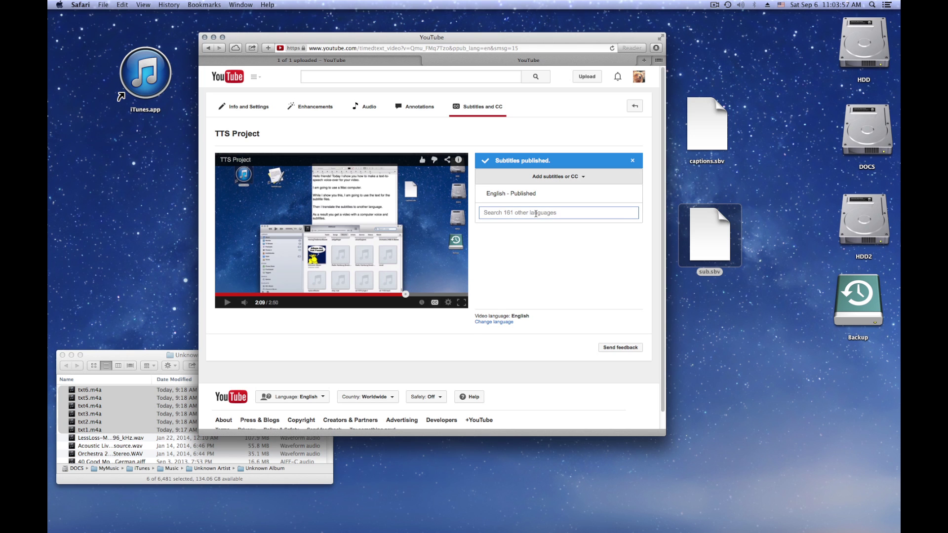
{"action": "type", "text": "ger"}
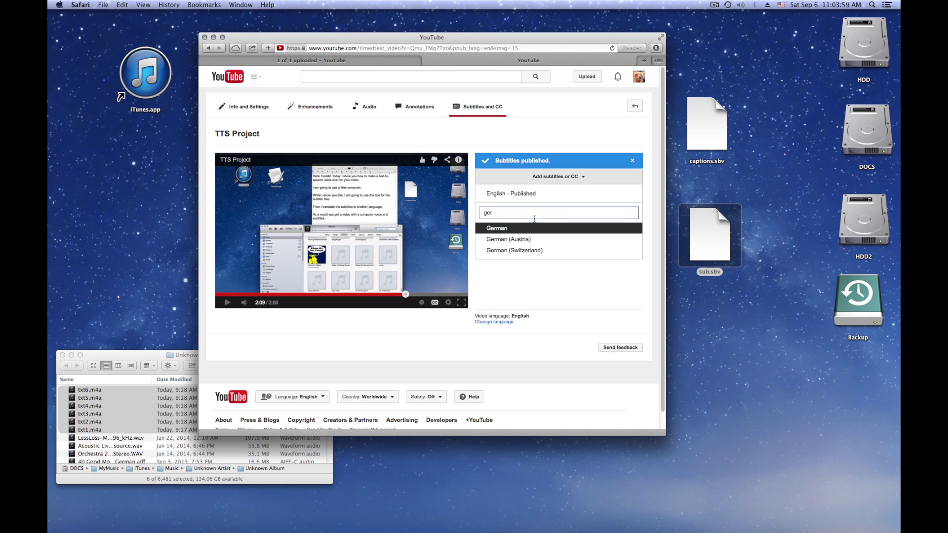
{"action": "left_click", "coordinate": [507, 230]}
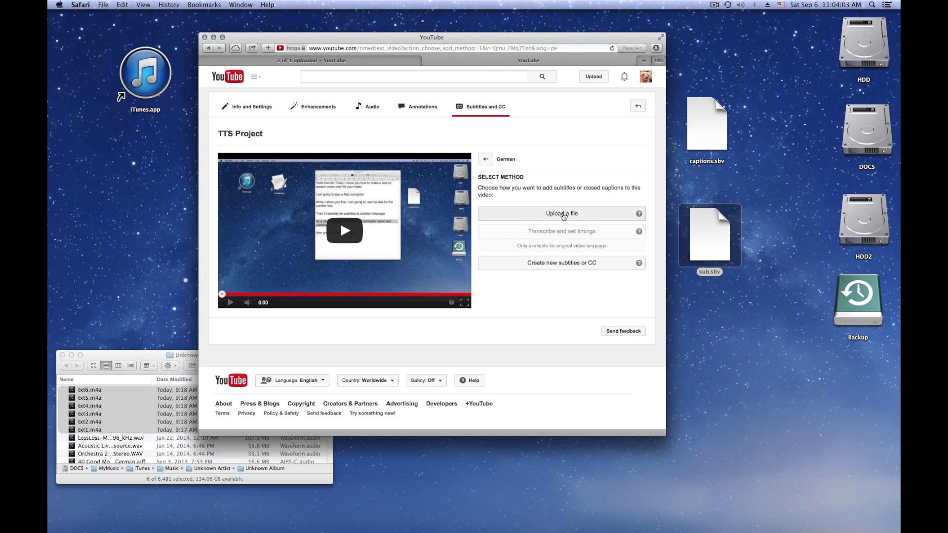
Upload the translated sub.sbv as the German subtitles file and publish it.
{"action": "left_click", "coordinate": [564, 214]}
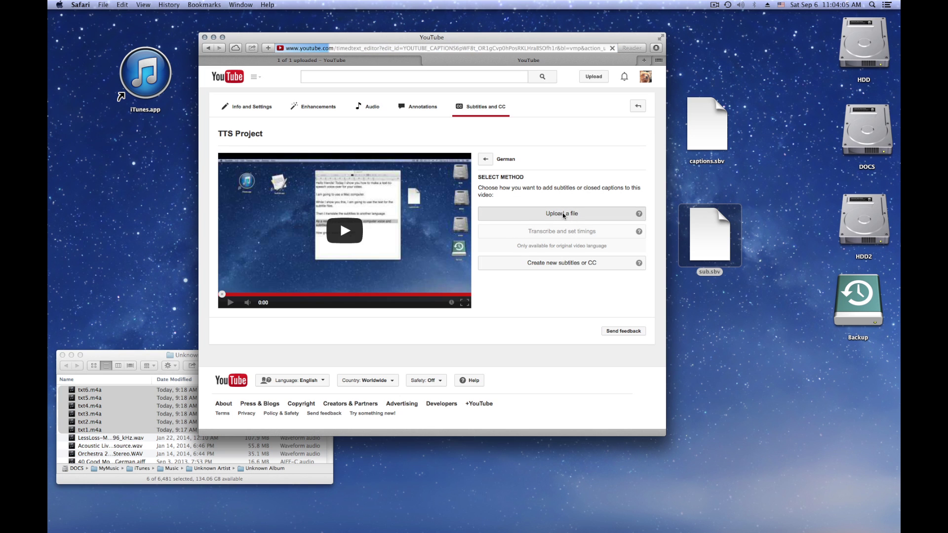
{"action": "left_click", "coordinate": [501, 233]}
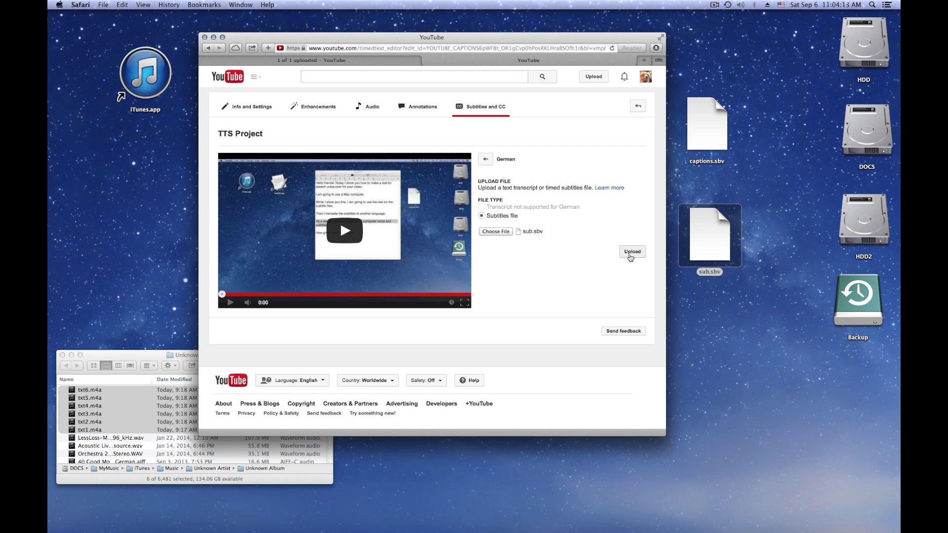
{"action": "left_click", "coordinate": [630, 255]}
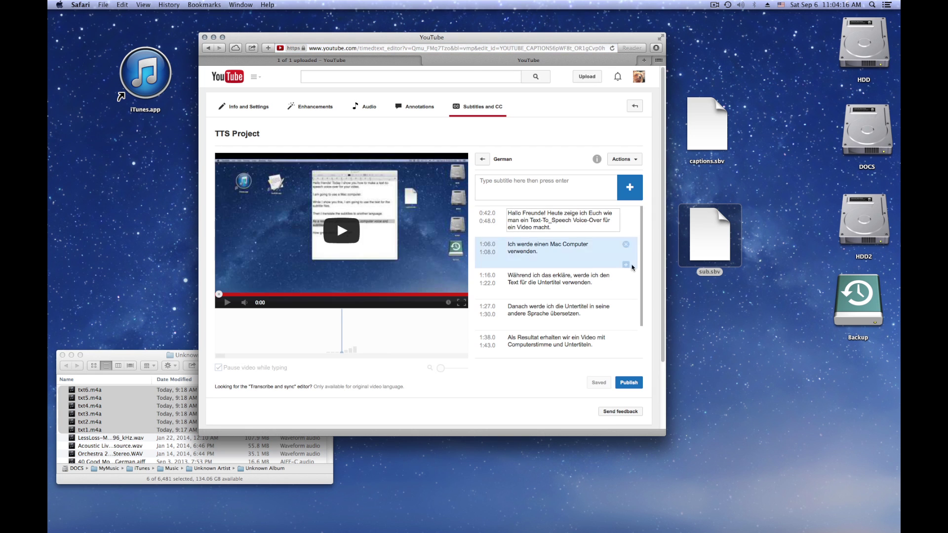
{"action": "left_click", "coordinate": [626, 384]}
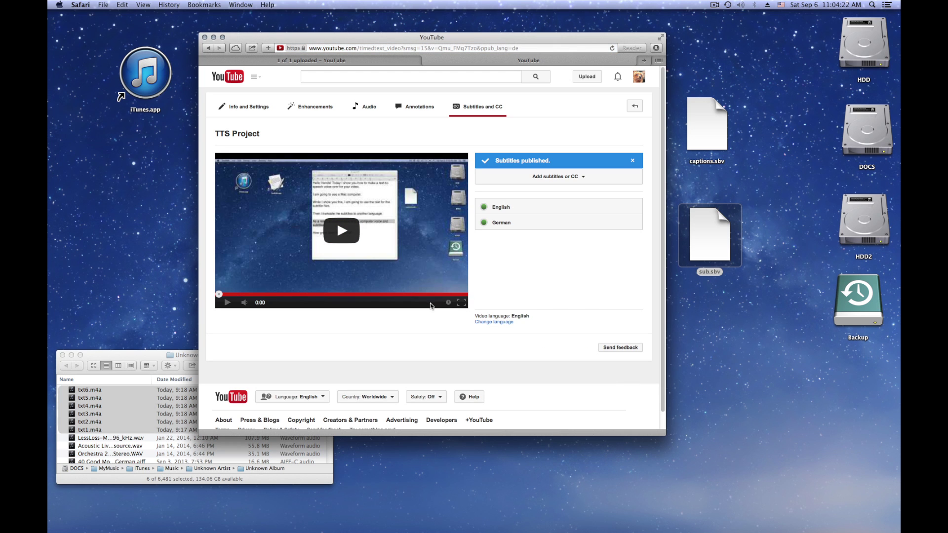
Play TTS Project with German captions selected in the player and jump to about 0:48.
{"action": "left_click", "coordinate": [227, 302]}
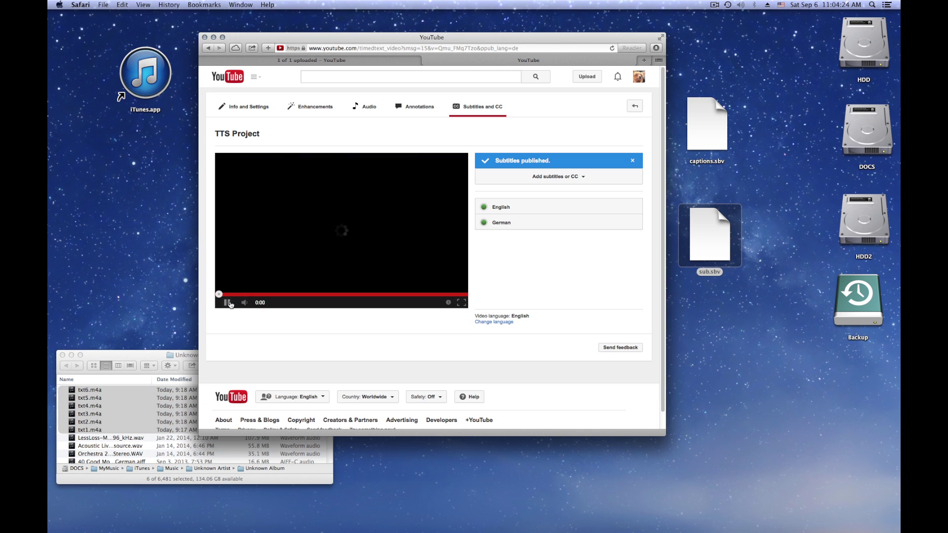
{"action": "mouse_move", "coordinate": [435, 302]}
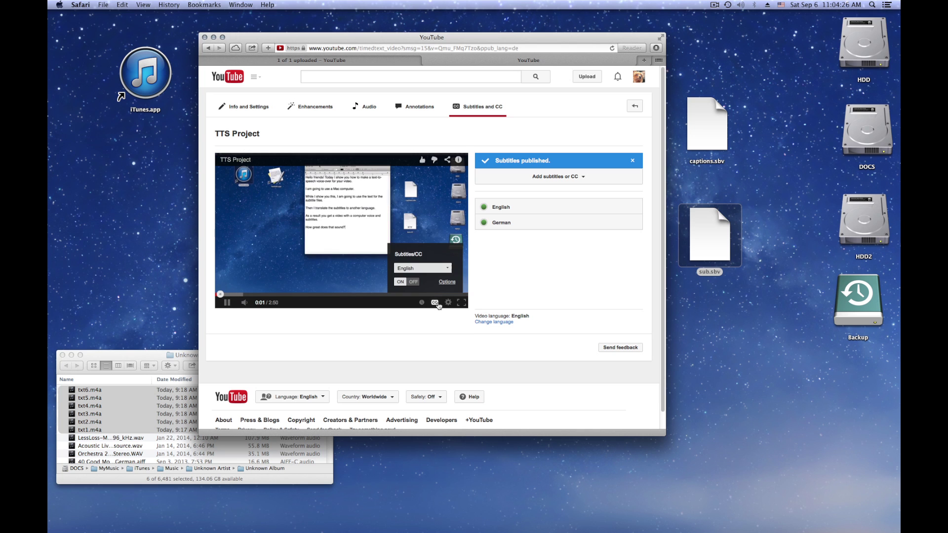
{"action": "left_click", "coordinate": [436, 269]}
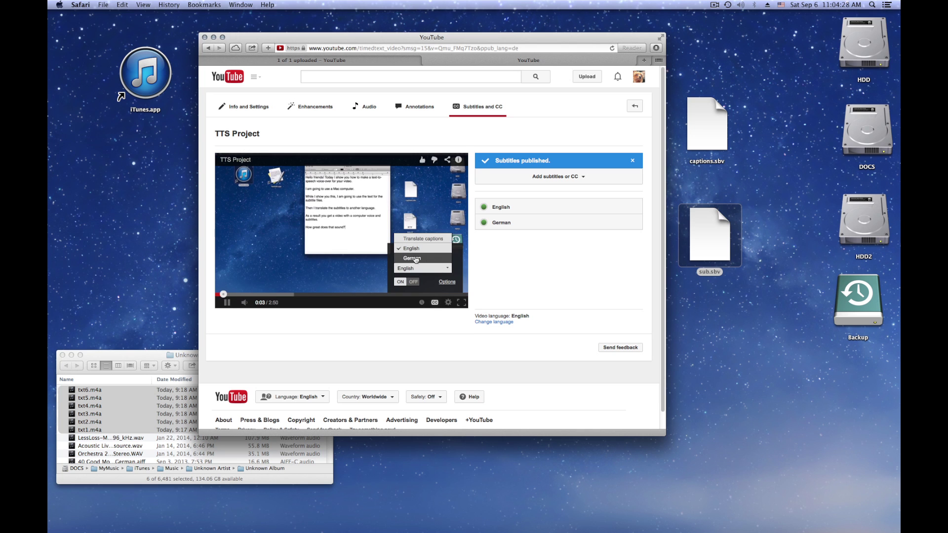
{"action": "left_click", "coordinate": [415, 259]}
{"action": "left_click", "coordinate": [289, 295]}
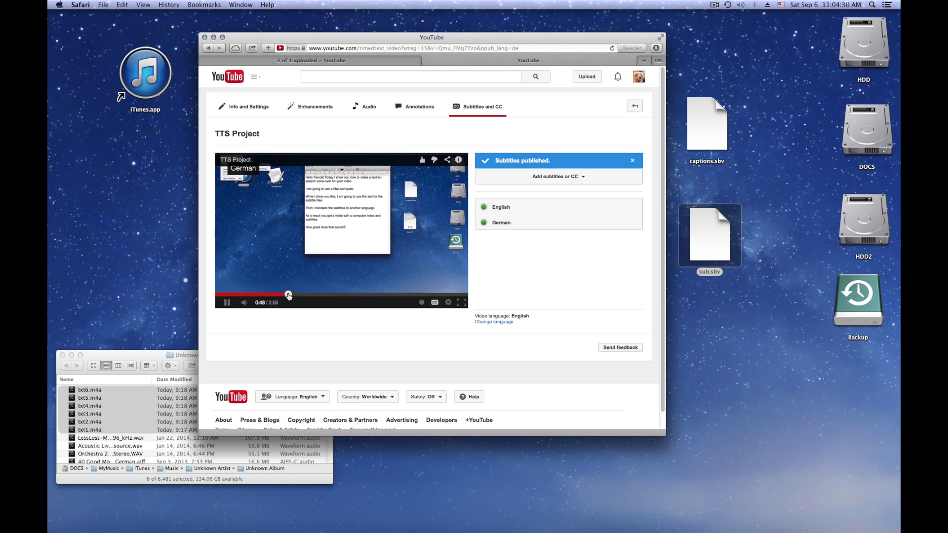